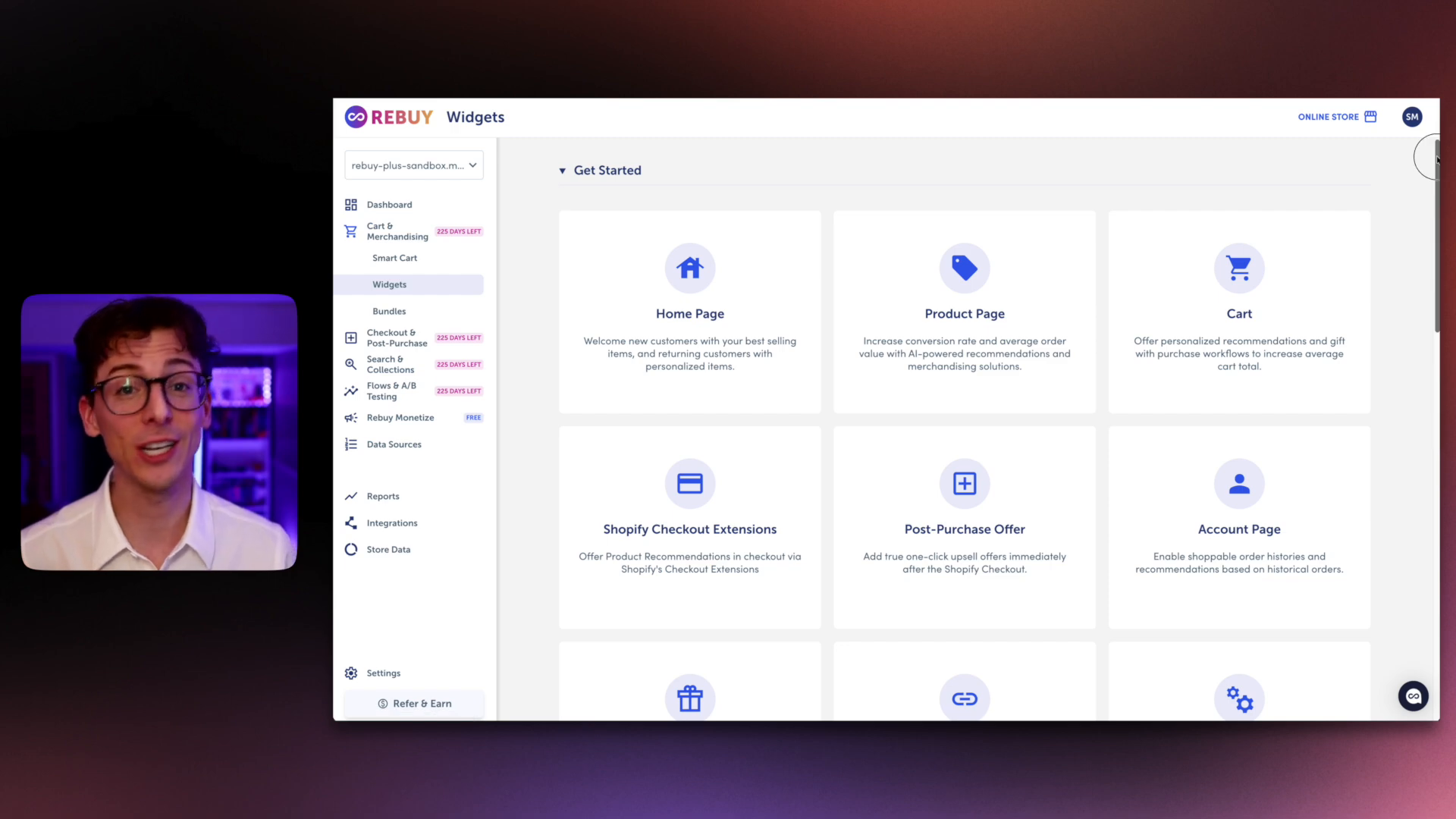
Step: Open the Product Page widgets and start creating a new widget
scroll(1428, 209, down, 3)
drag(1429, 208, 1430, 130)
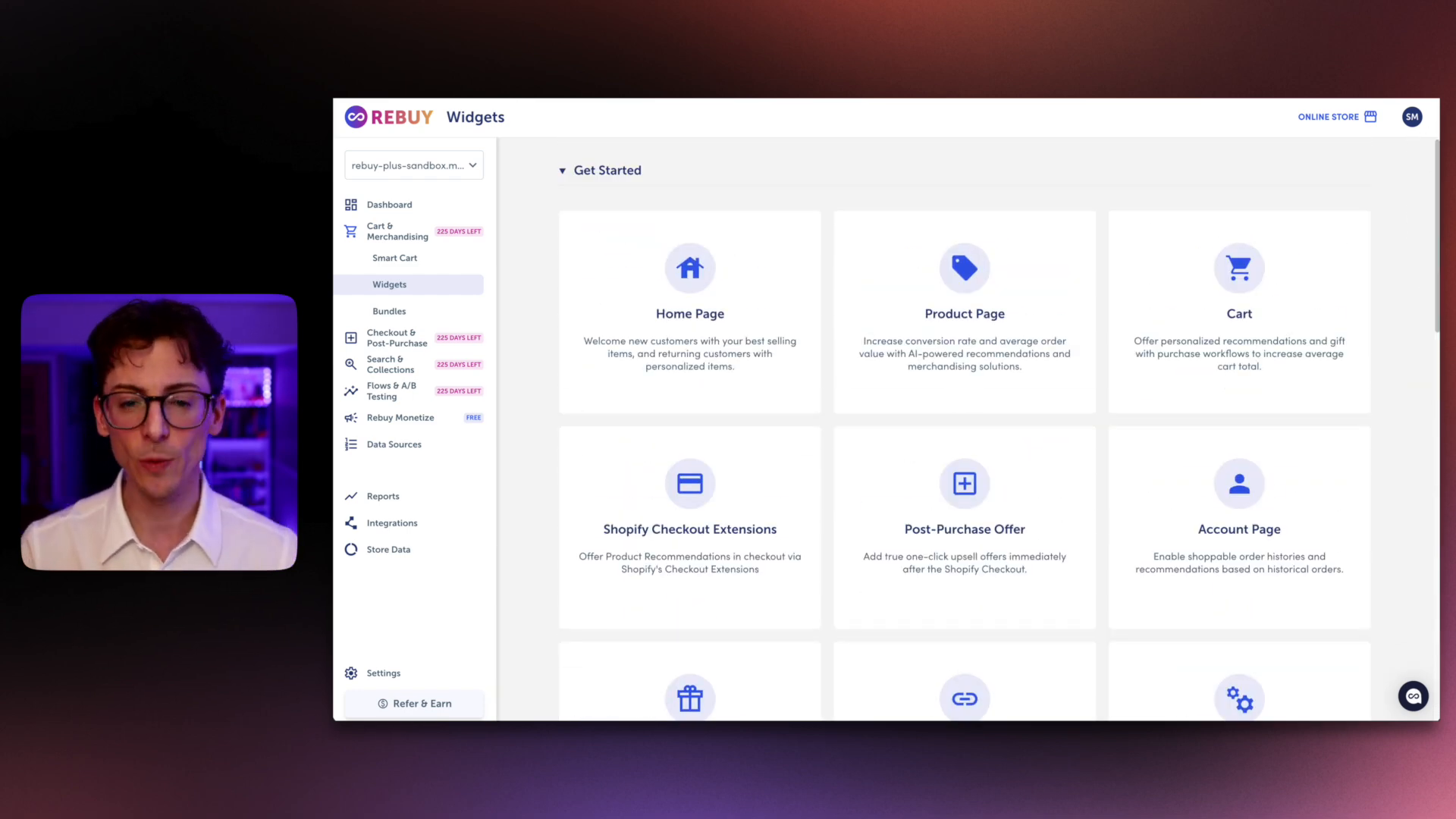
click(1024, 290)
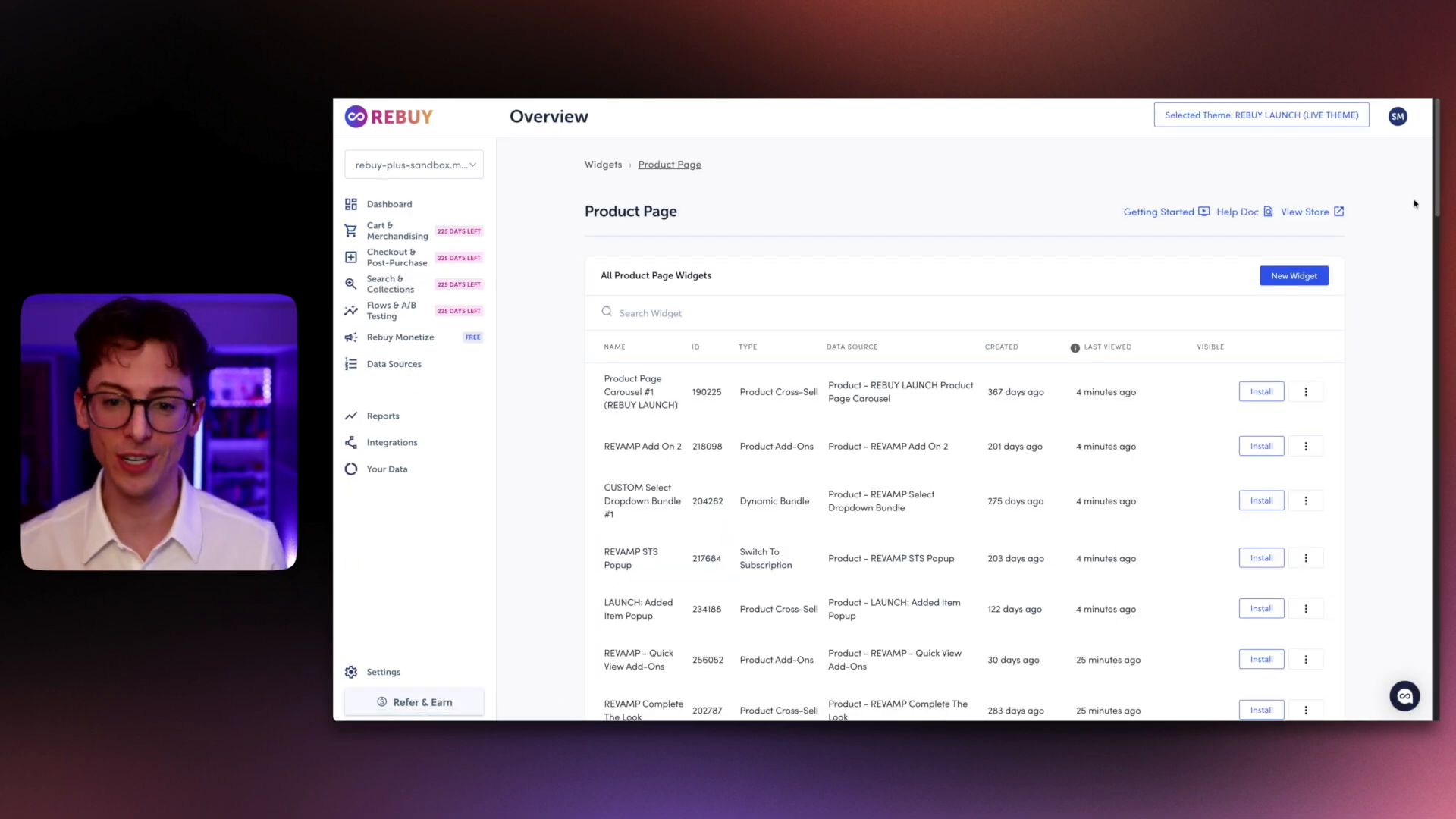
mouse_move(1436, 180)
mouse_down()
mouse_move(1421, 302)
mouse_move(1423, 170)
mouse_up()
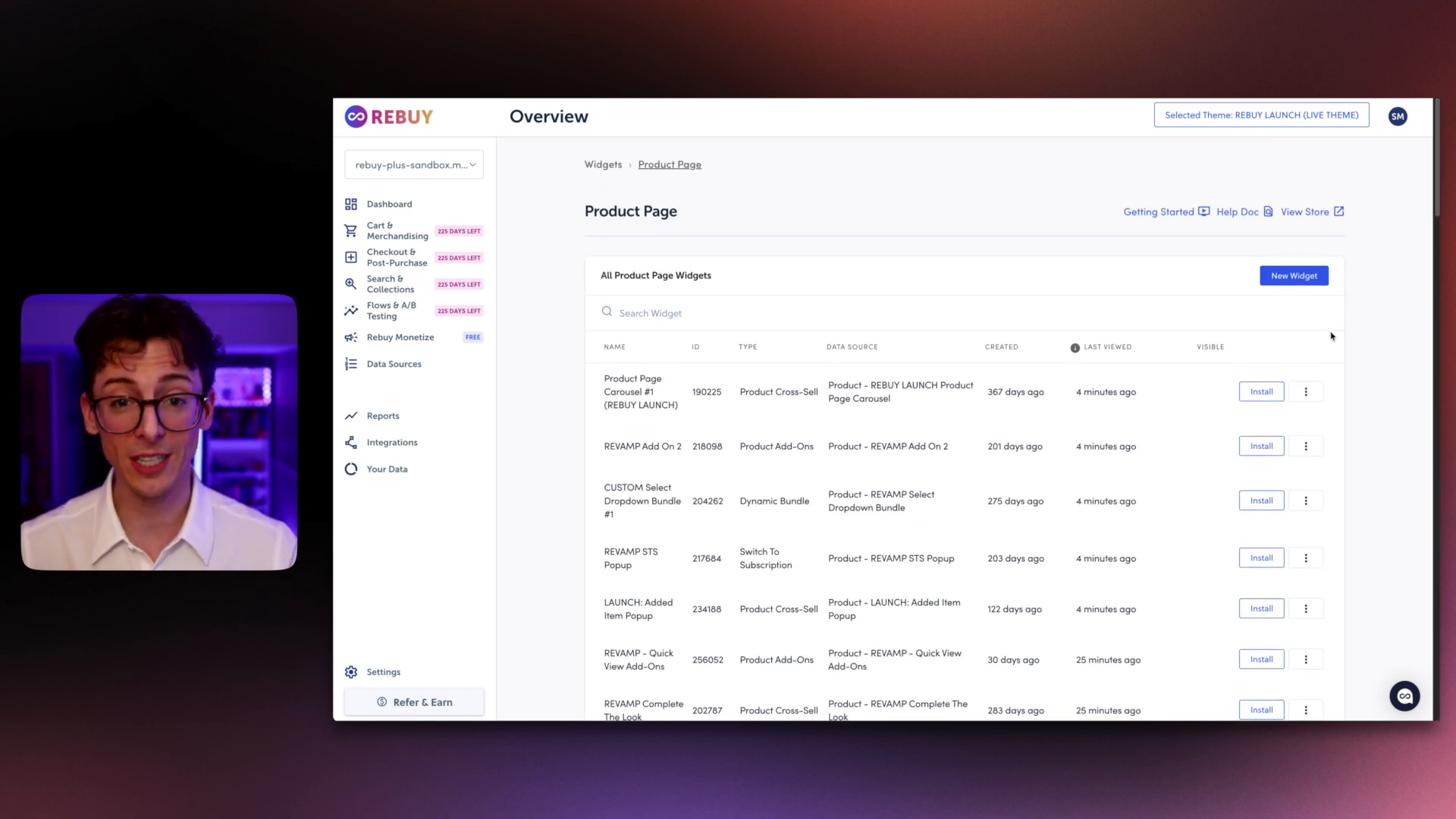
click(1299, 283)
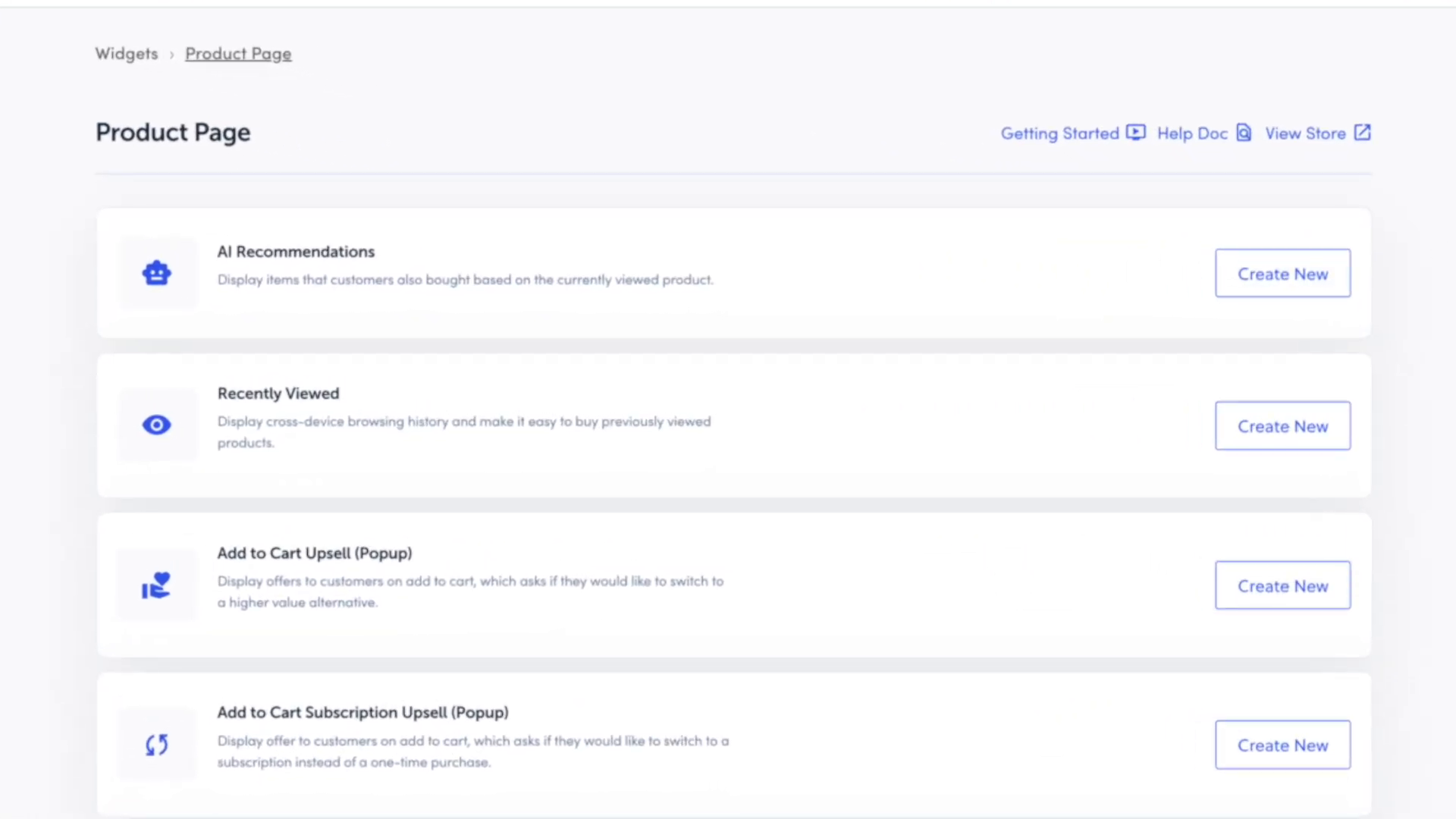
Step: Create an AI Recommendations widget named "AI Recommendations Test 1" from the product page widget types
scroll(1002, 254, down, 2)
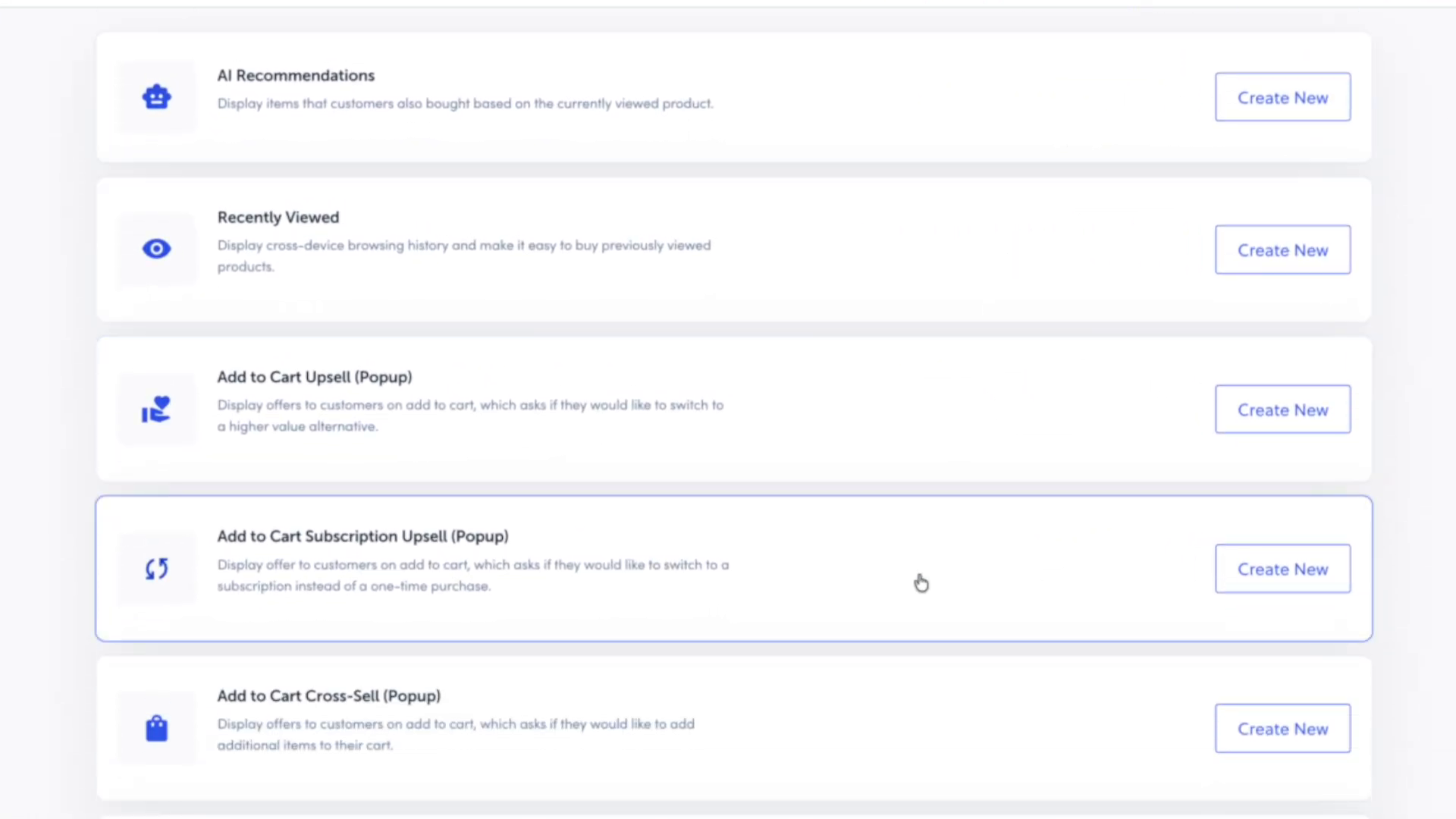
scroll(919, 721, down, 5)
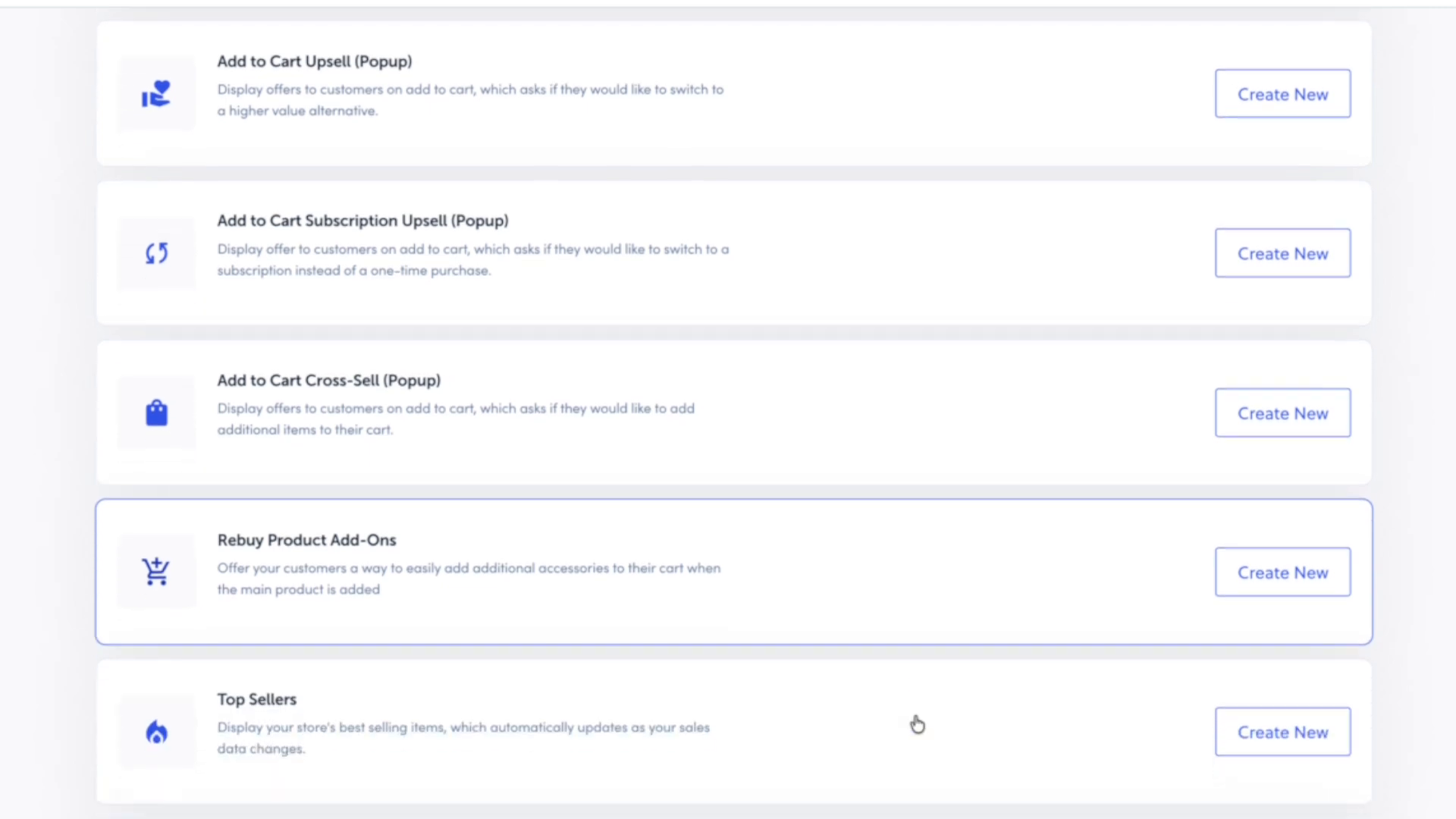
scroll(917, 724, down, 4)
scroll(890, 741, up, 10)
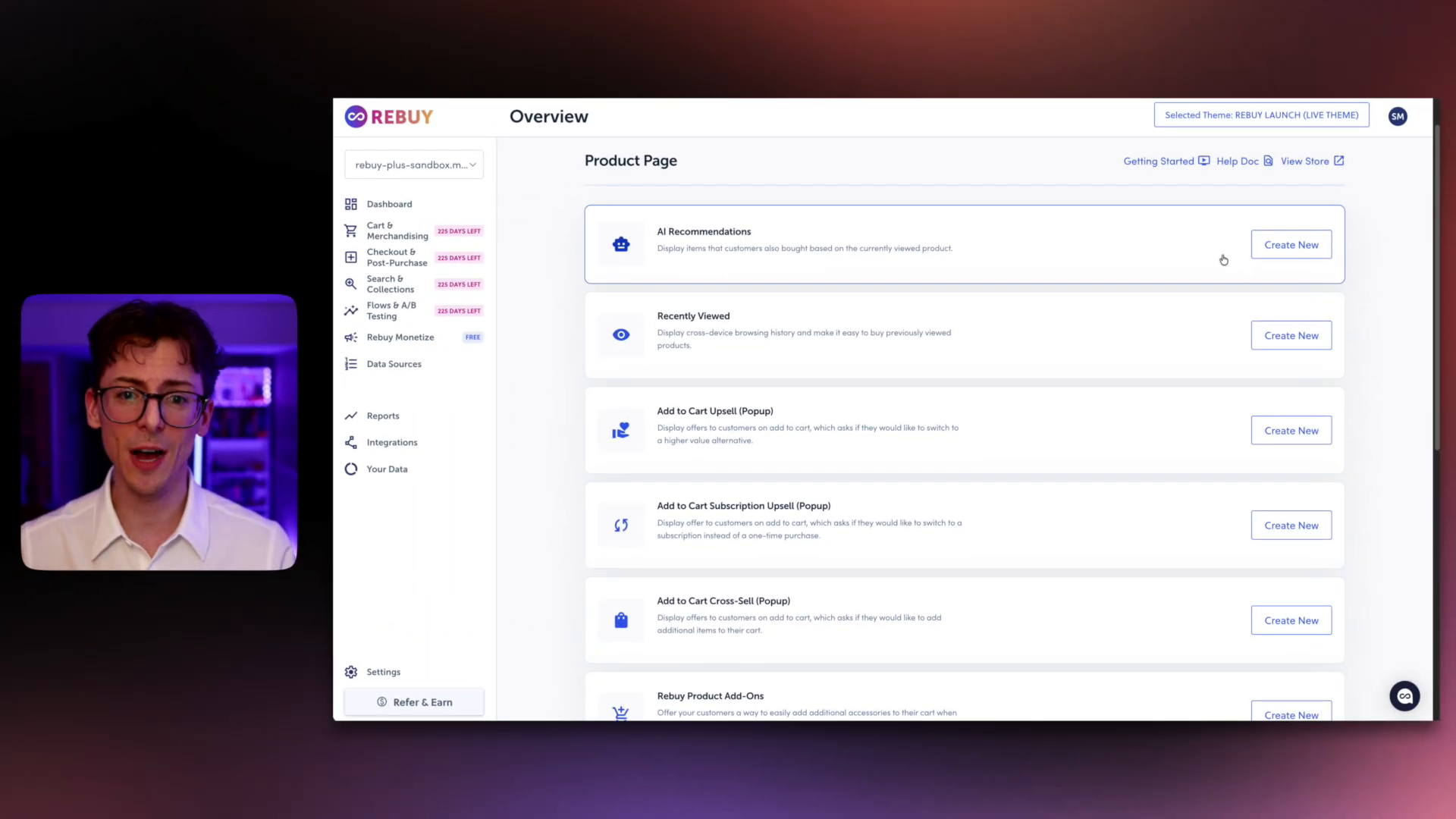
click(1279, 249)
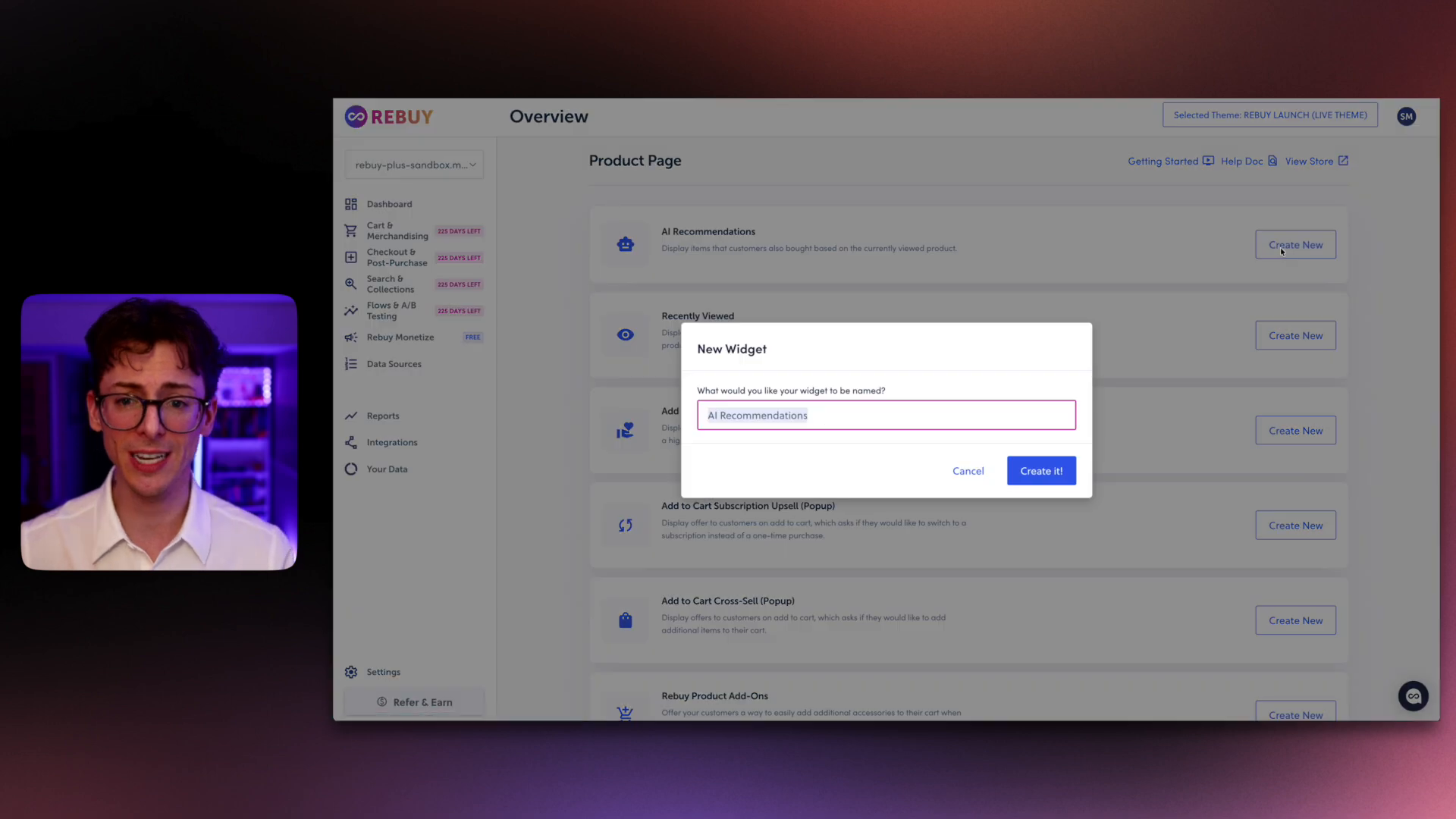
click(881, 419)
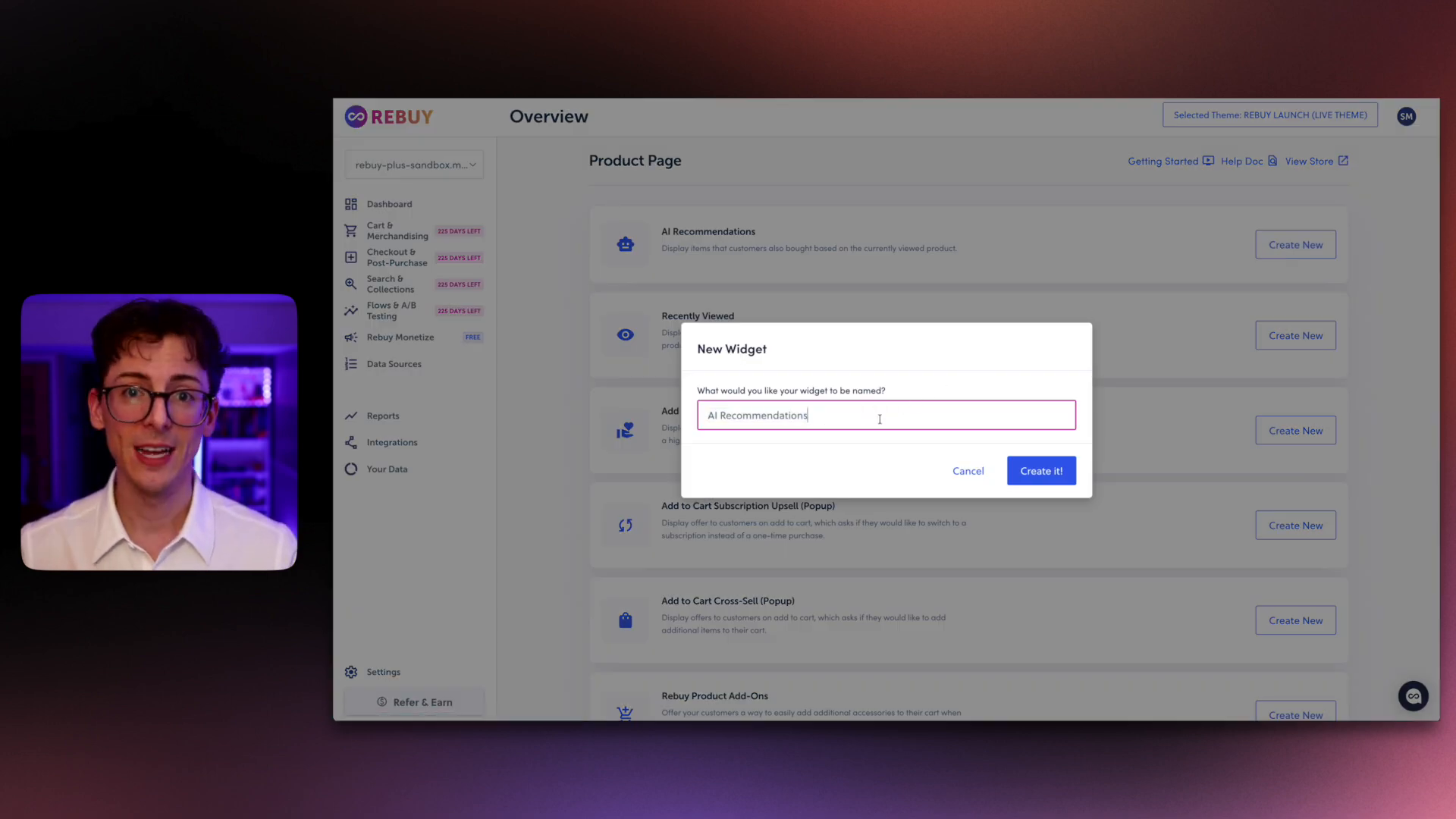
text(Test 1)
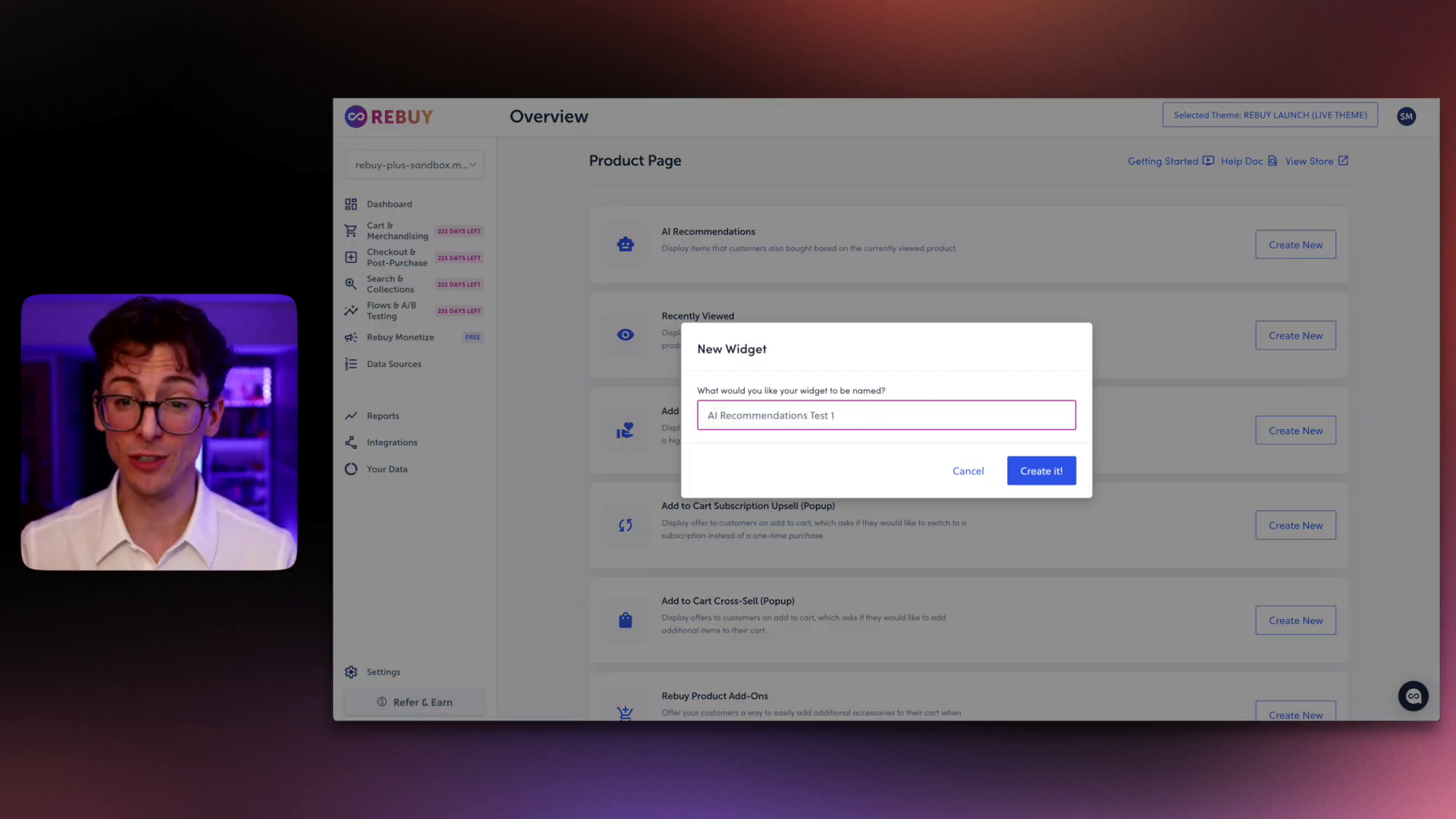
click(1037, 467)
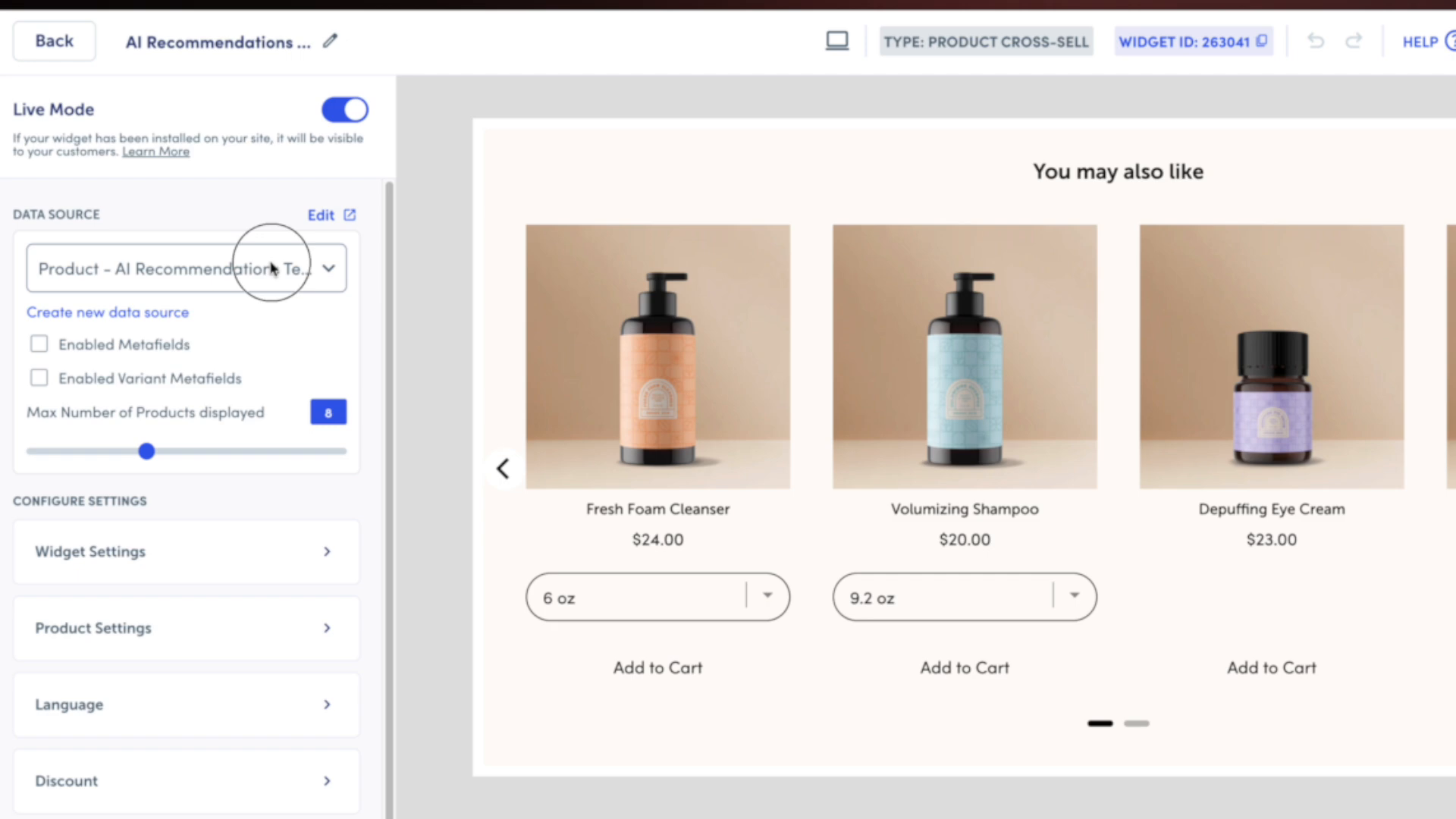
Step: Keep "Product - AI Recommendations Test 1" as the widget's data source and open it to examine its filters and rules
click(504, 253)
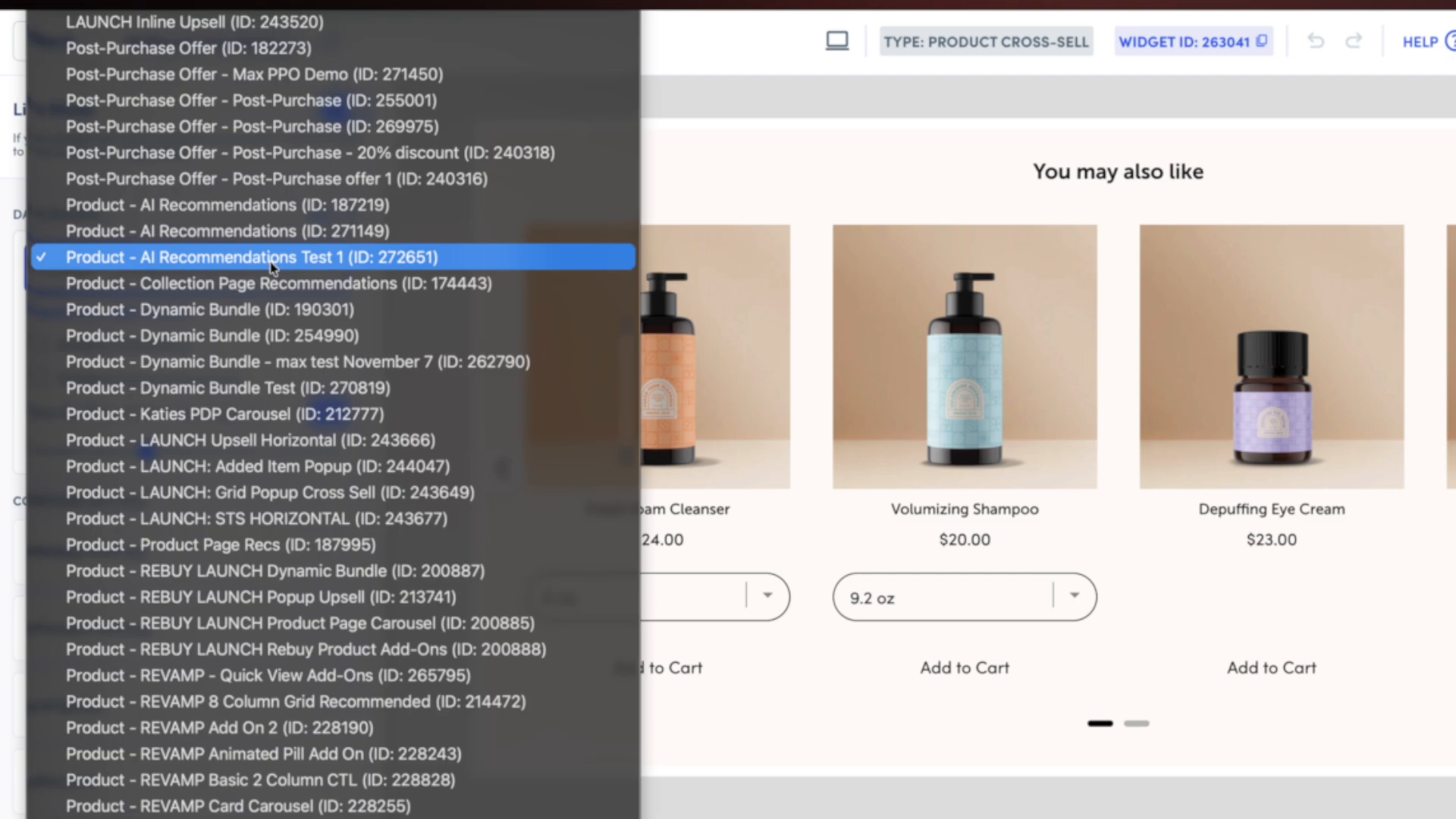
click(624, 257)
click(334, 217)
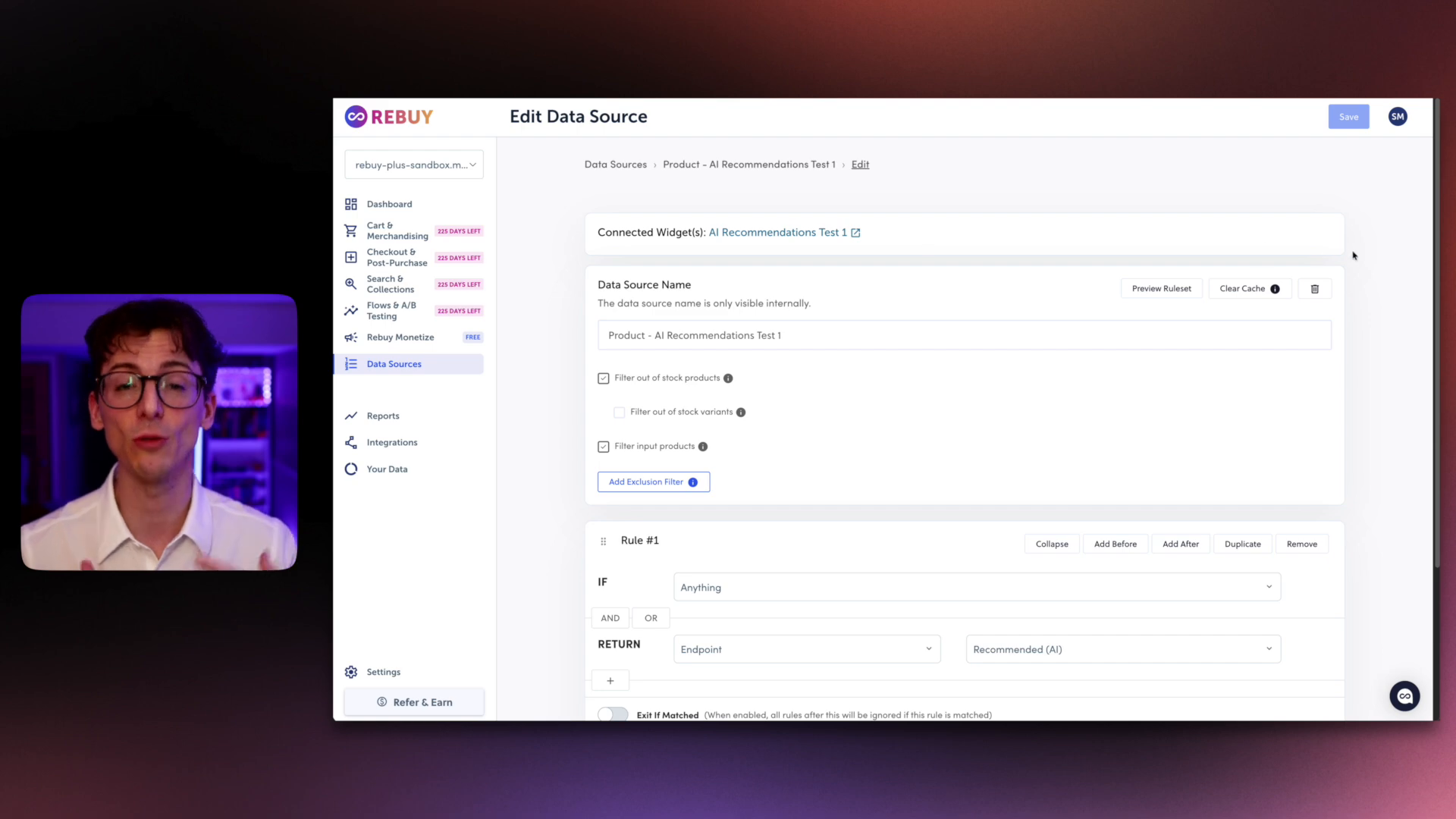
scroll(1365, 256, down, 3)
scroll(1365, 257, up, 3)
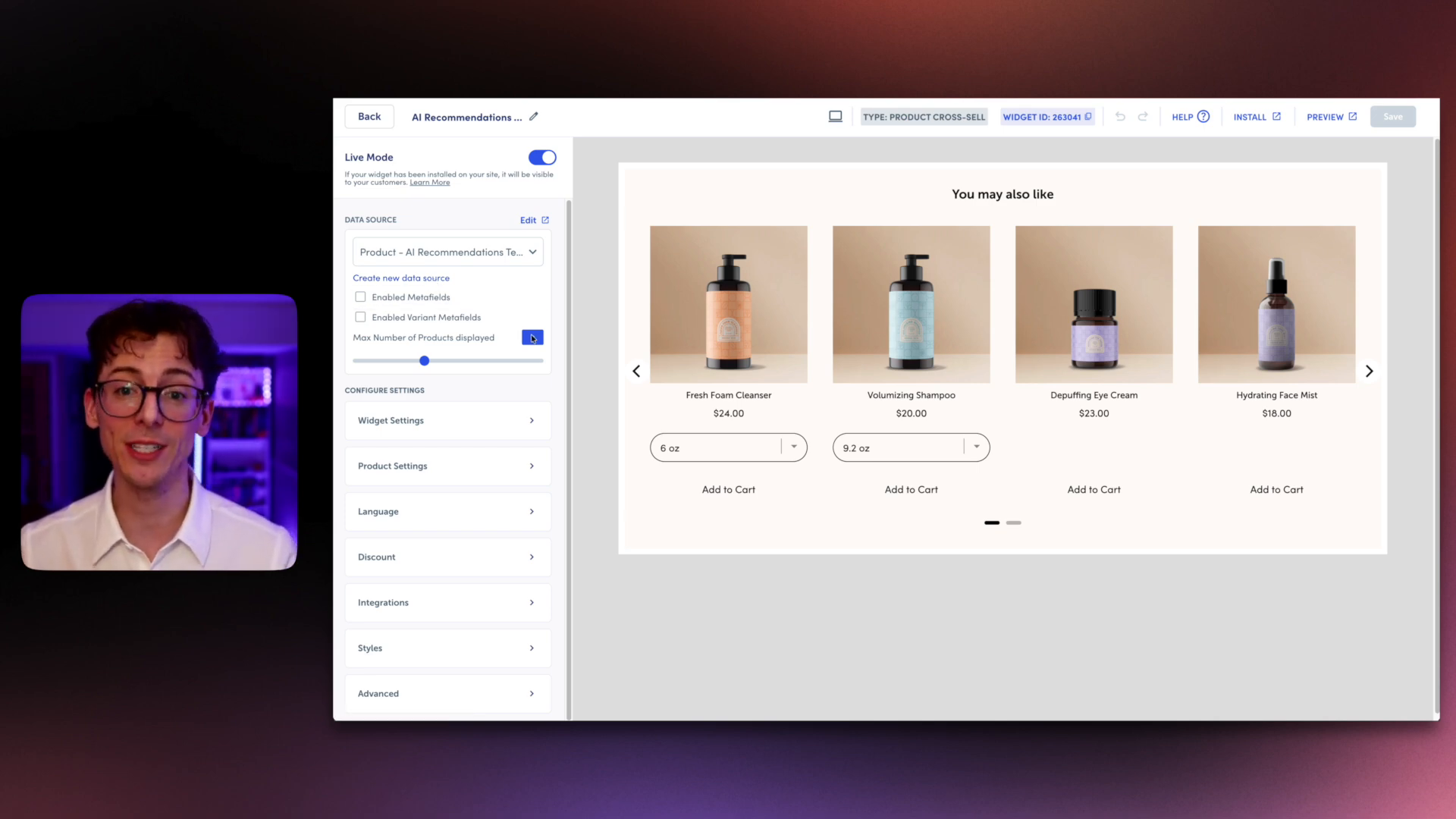
Step: Try adjusting the maximum number of products displayed and leave it at 8
mouse_move(425, 361)
mouse_down()
mouse_move(405, 362)
mouse_move(471, 362)
mouse_move(428, 364)
mouse_up()
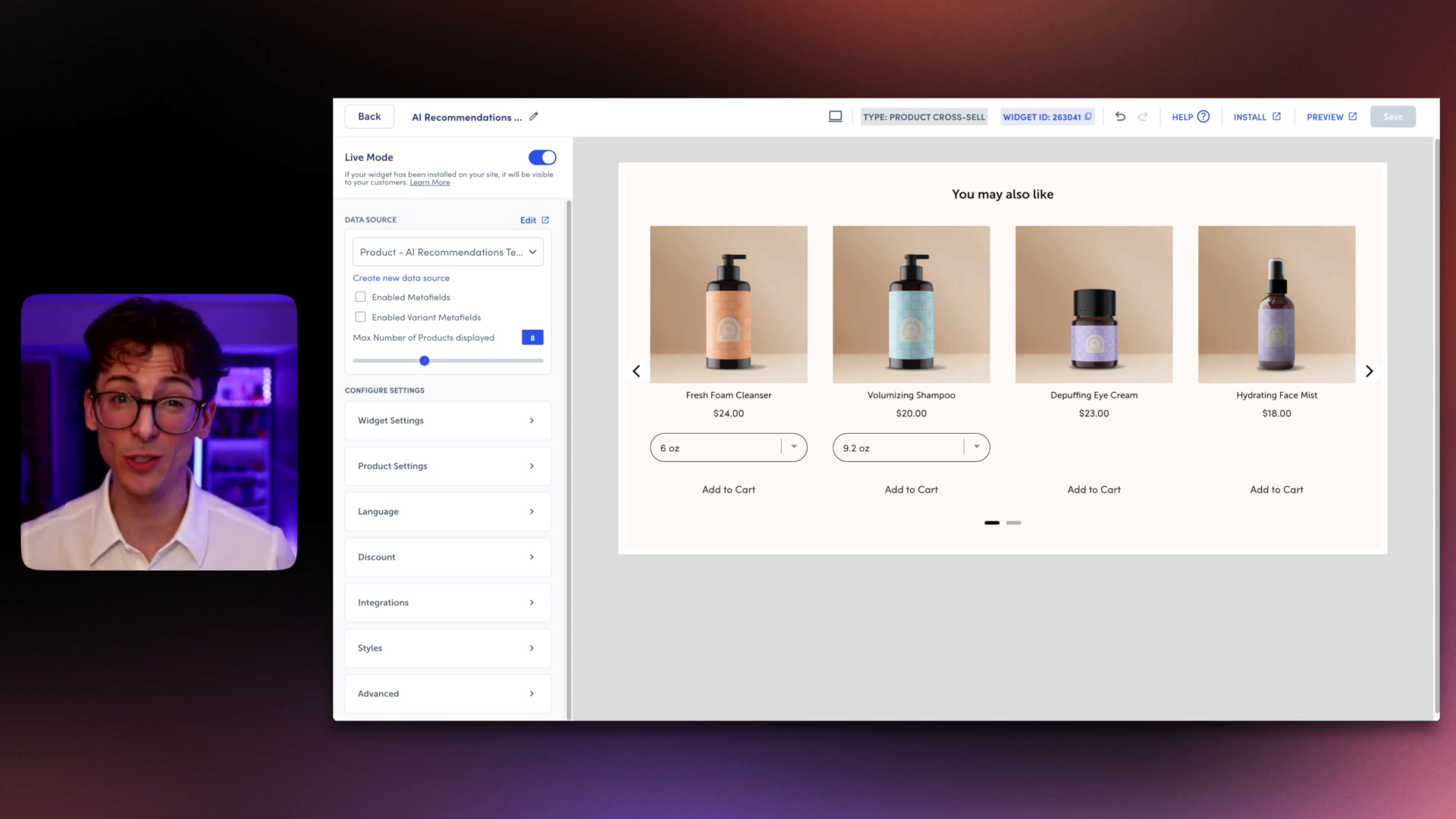
scroll(448, 459, down, 1)
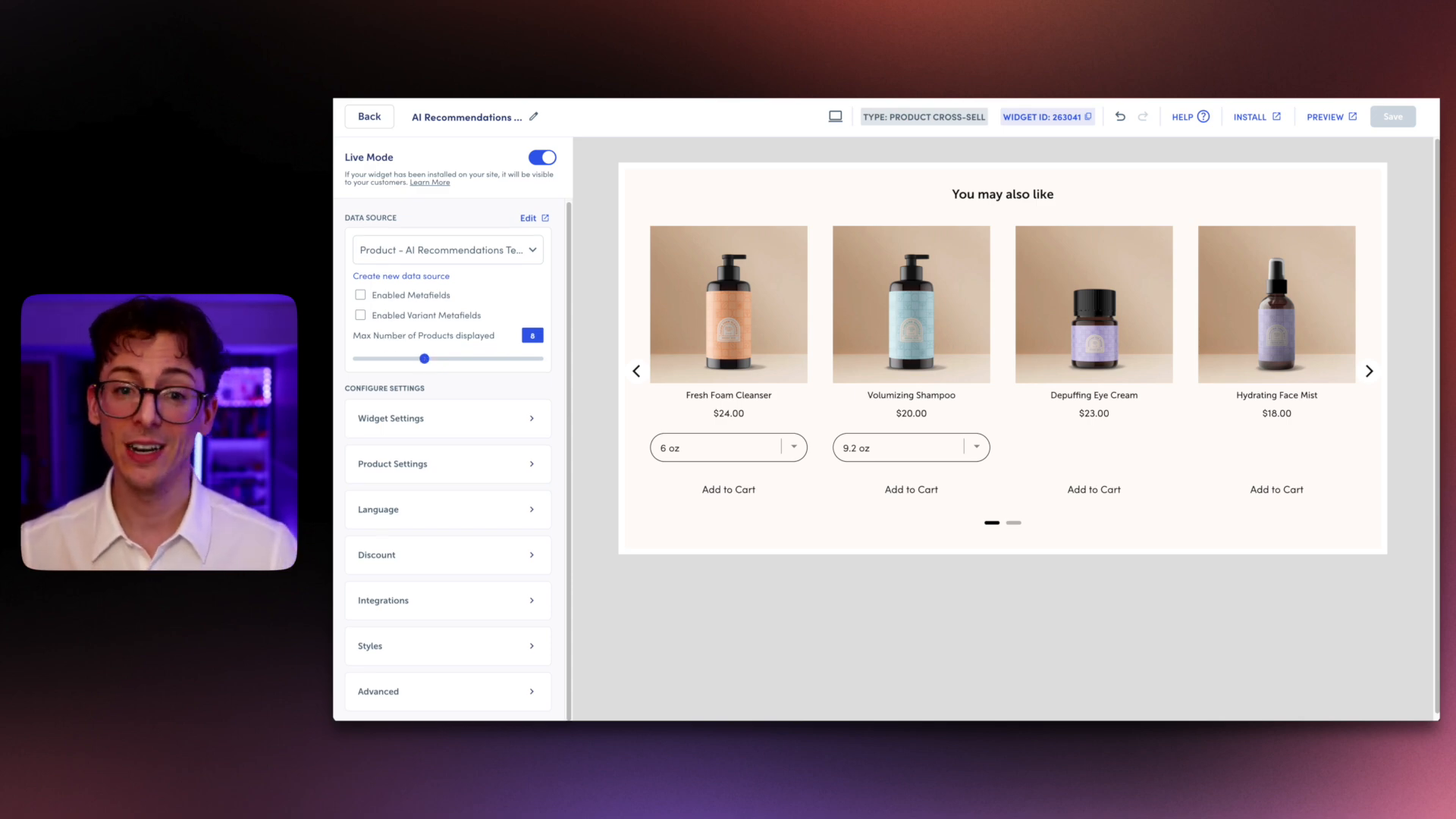
Step: Set the widget's display type to Popup, triggered by Add To Cart, with a popup delay of 1 second
click(407, 423)
click(365, 262)
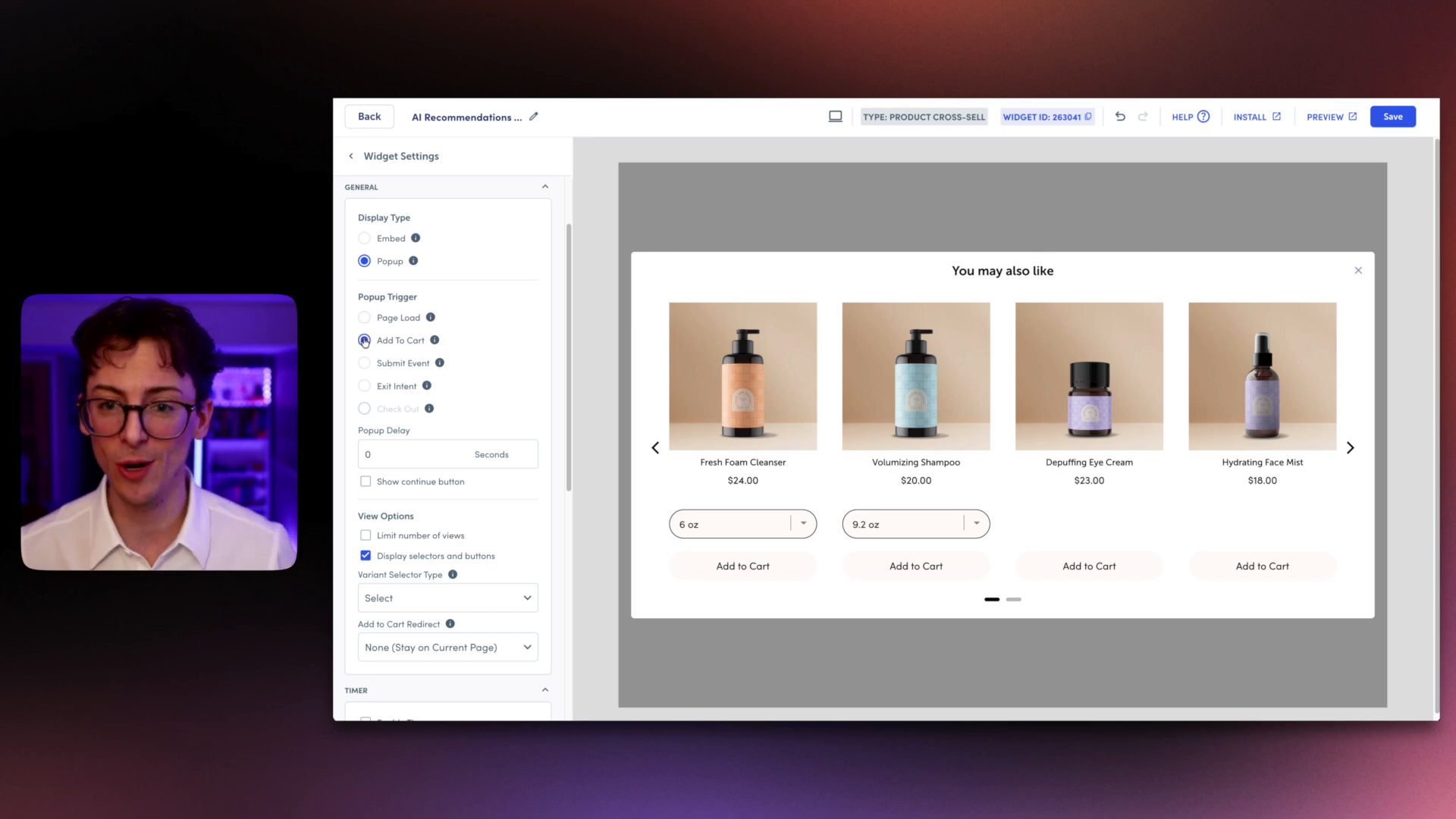
click(366, 388)
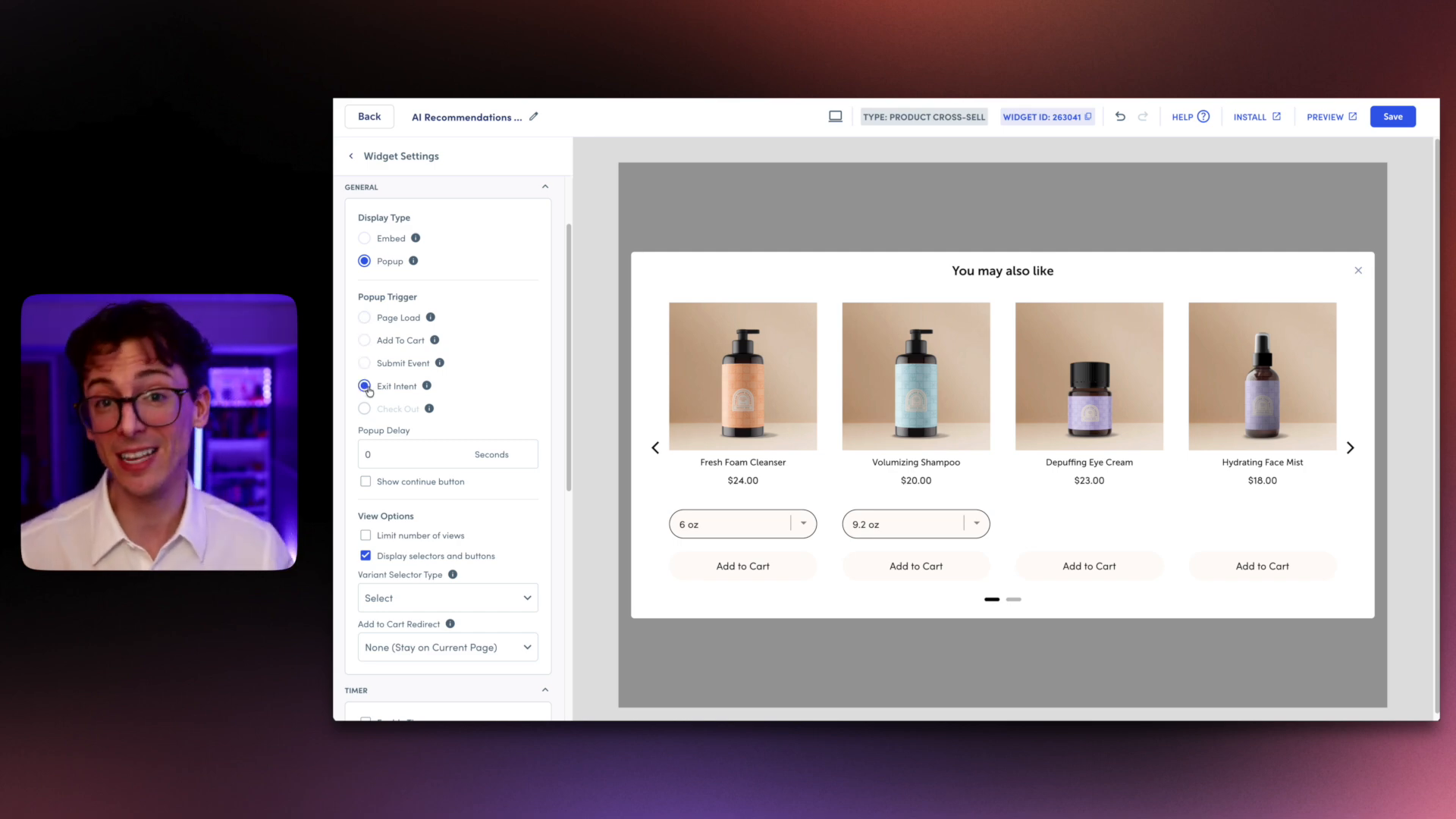
click(365, 340)
click(383, 453)
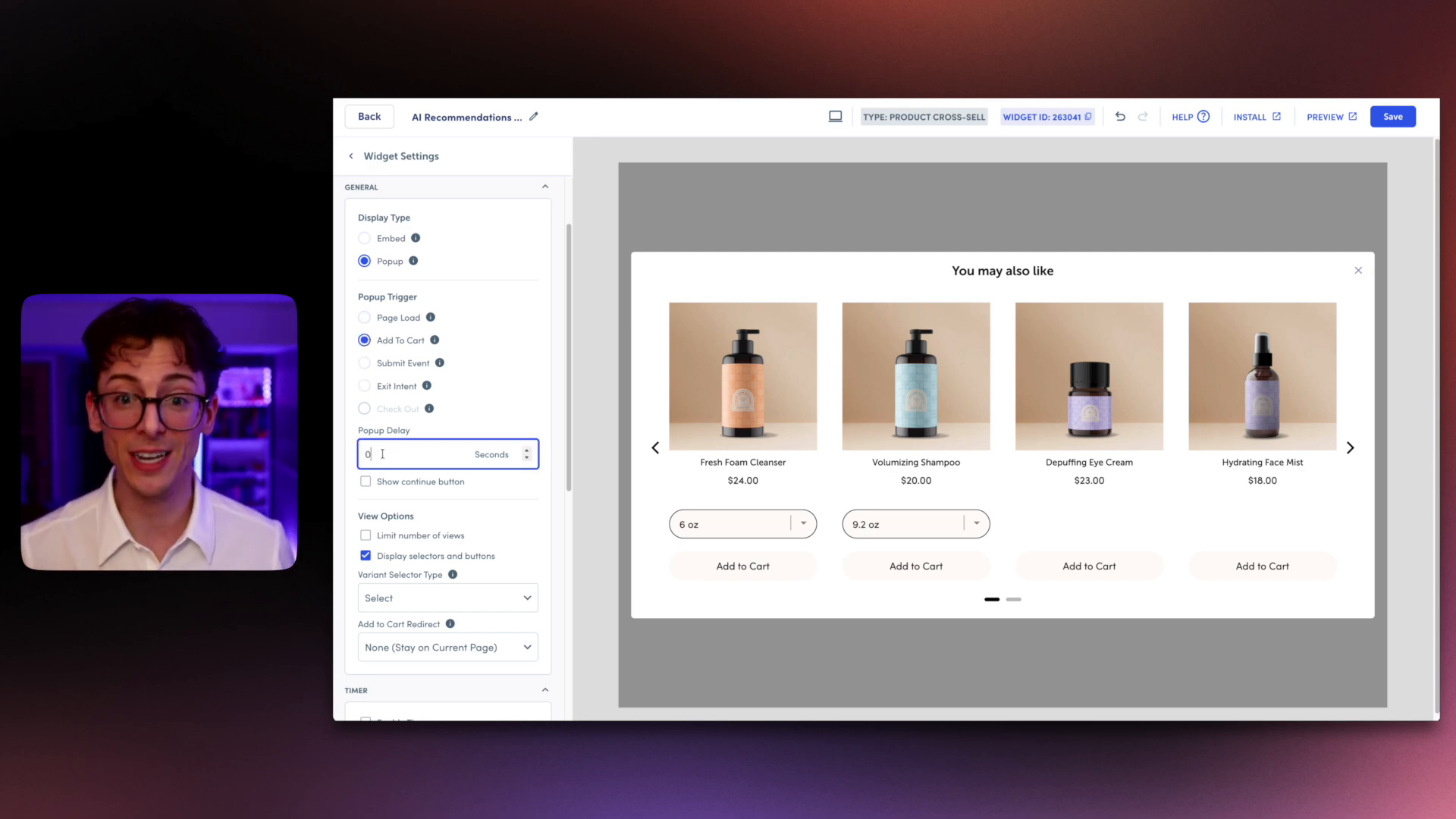
key(BackSpace)
text(1)
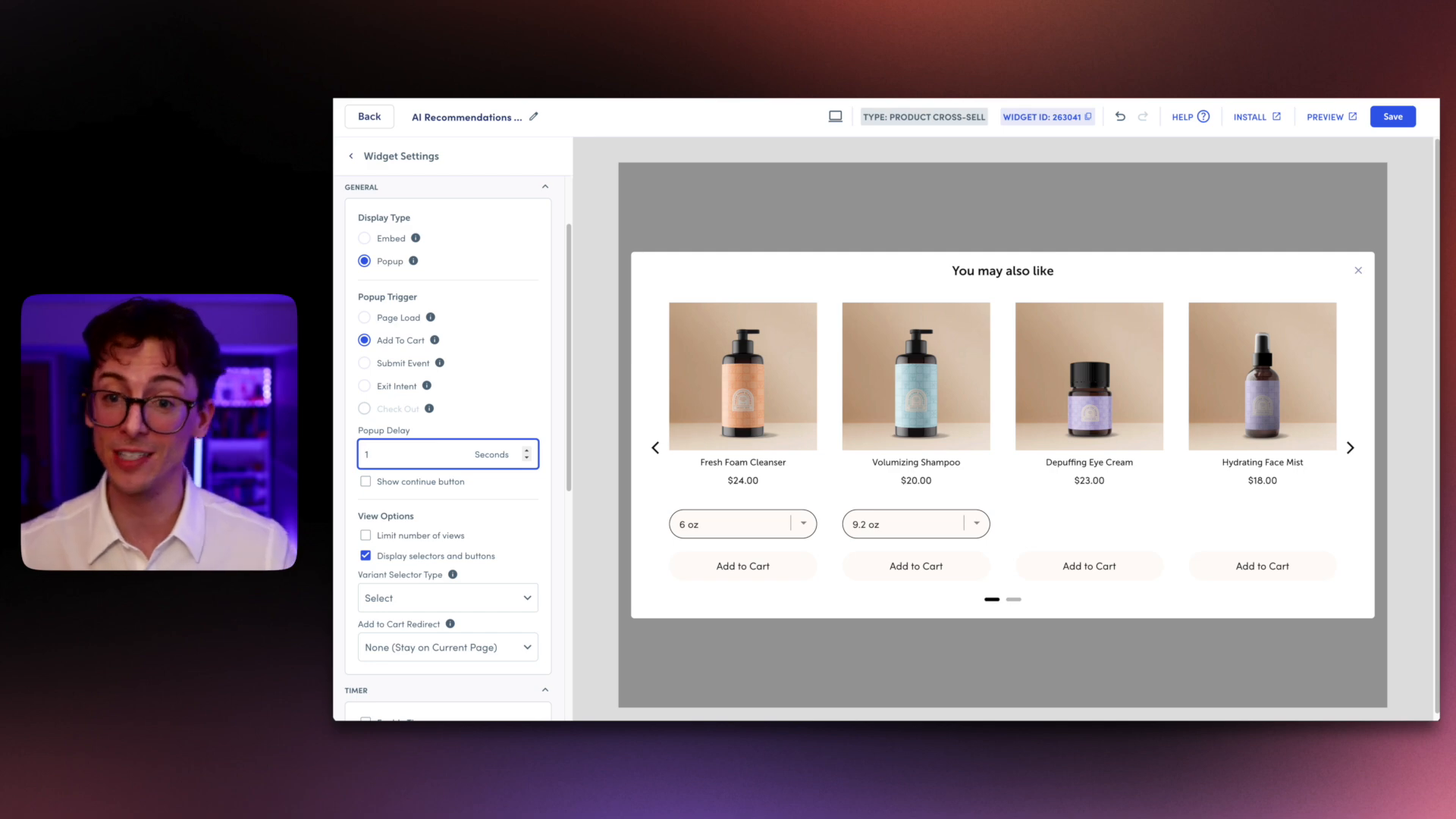
Step: Try limiting the popup's number of views and remove the limit again
drag(568, 366, 567, 525)
click(366, 214)
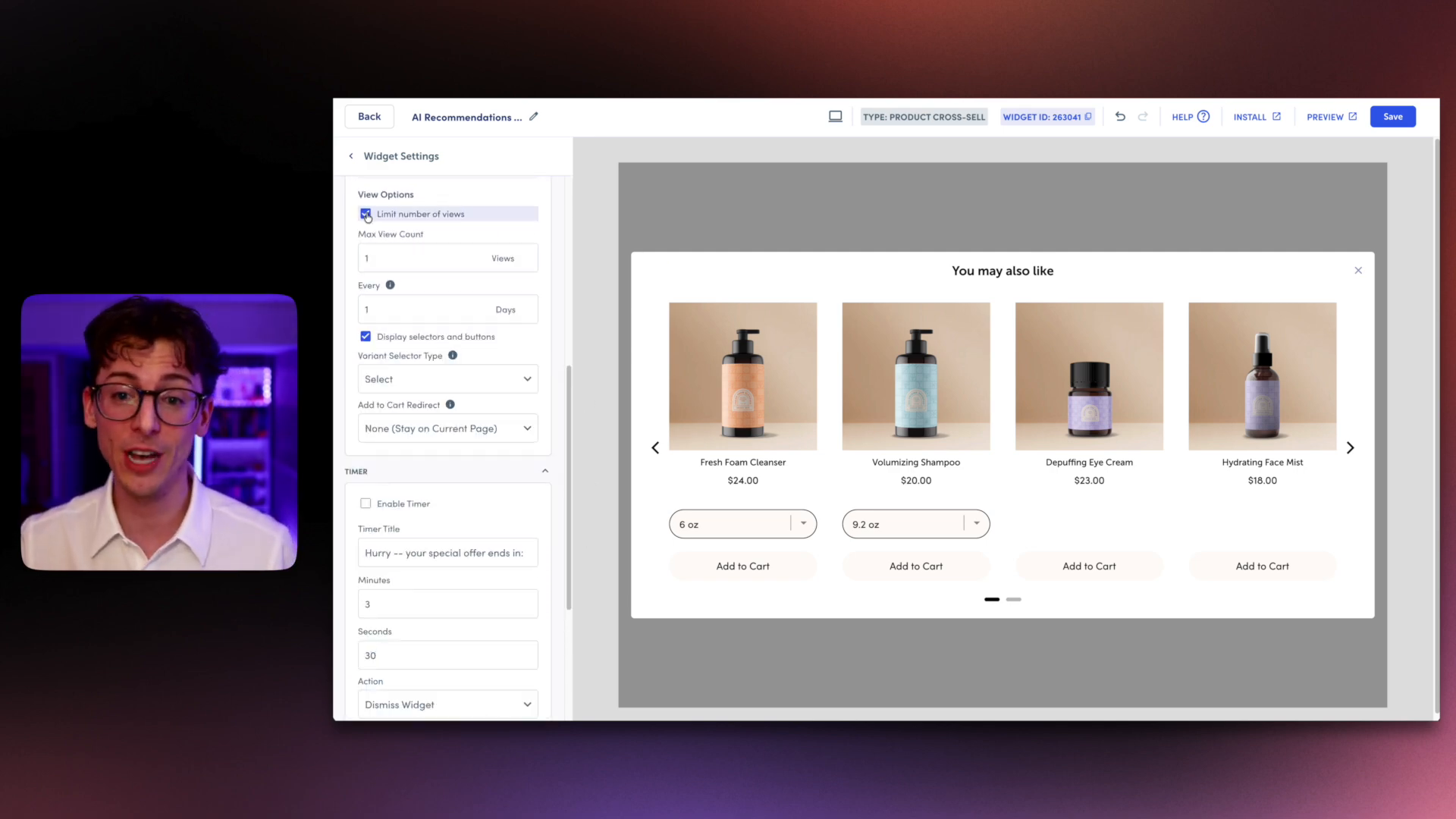
click(365, 214)
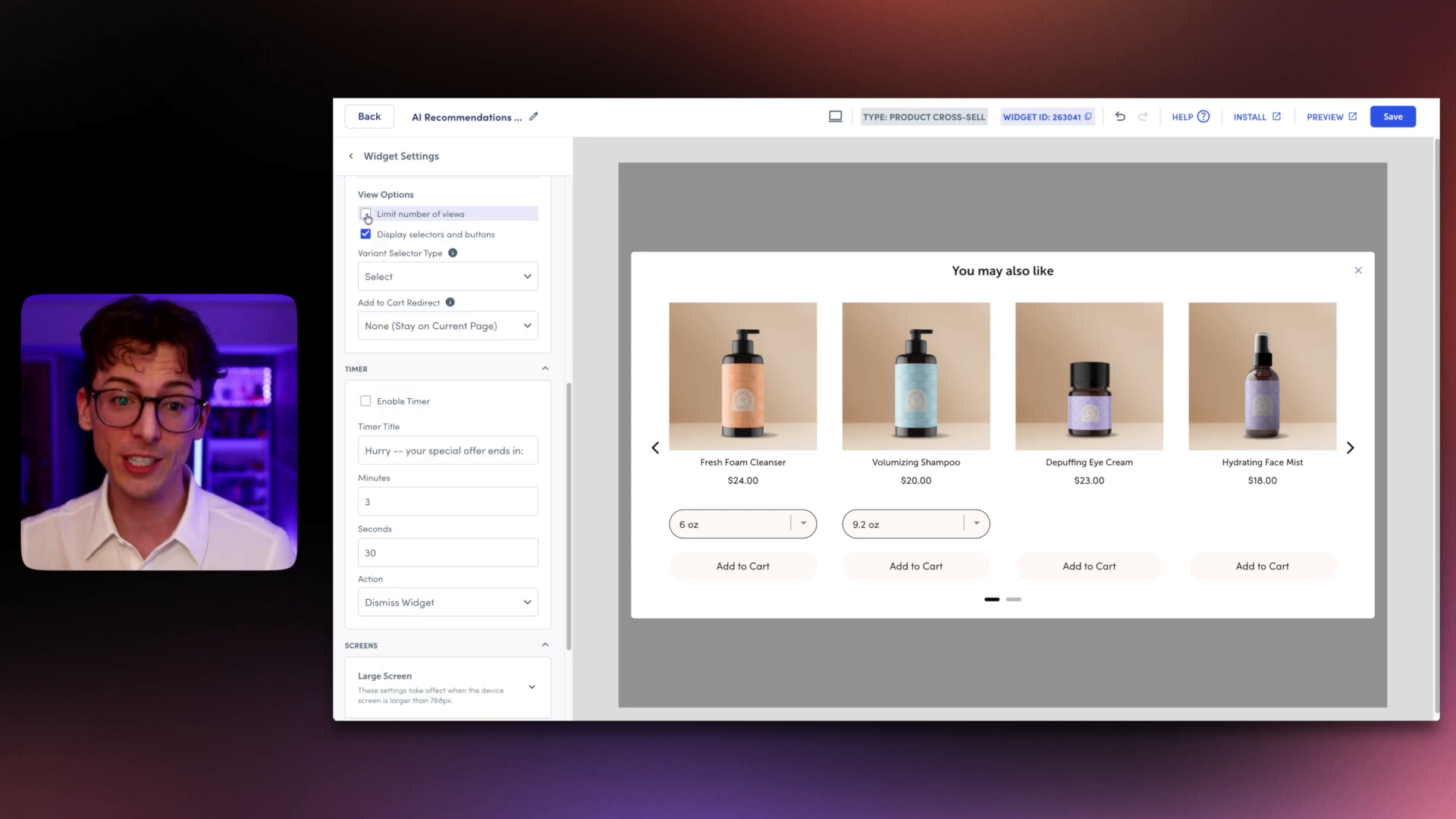
Step: Try Buttons as the variant selector type, restore Select, and keep the add-to-cart redirect at None (Stay on Current Page)
click(395, 274)
click(396, 286)
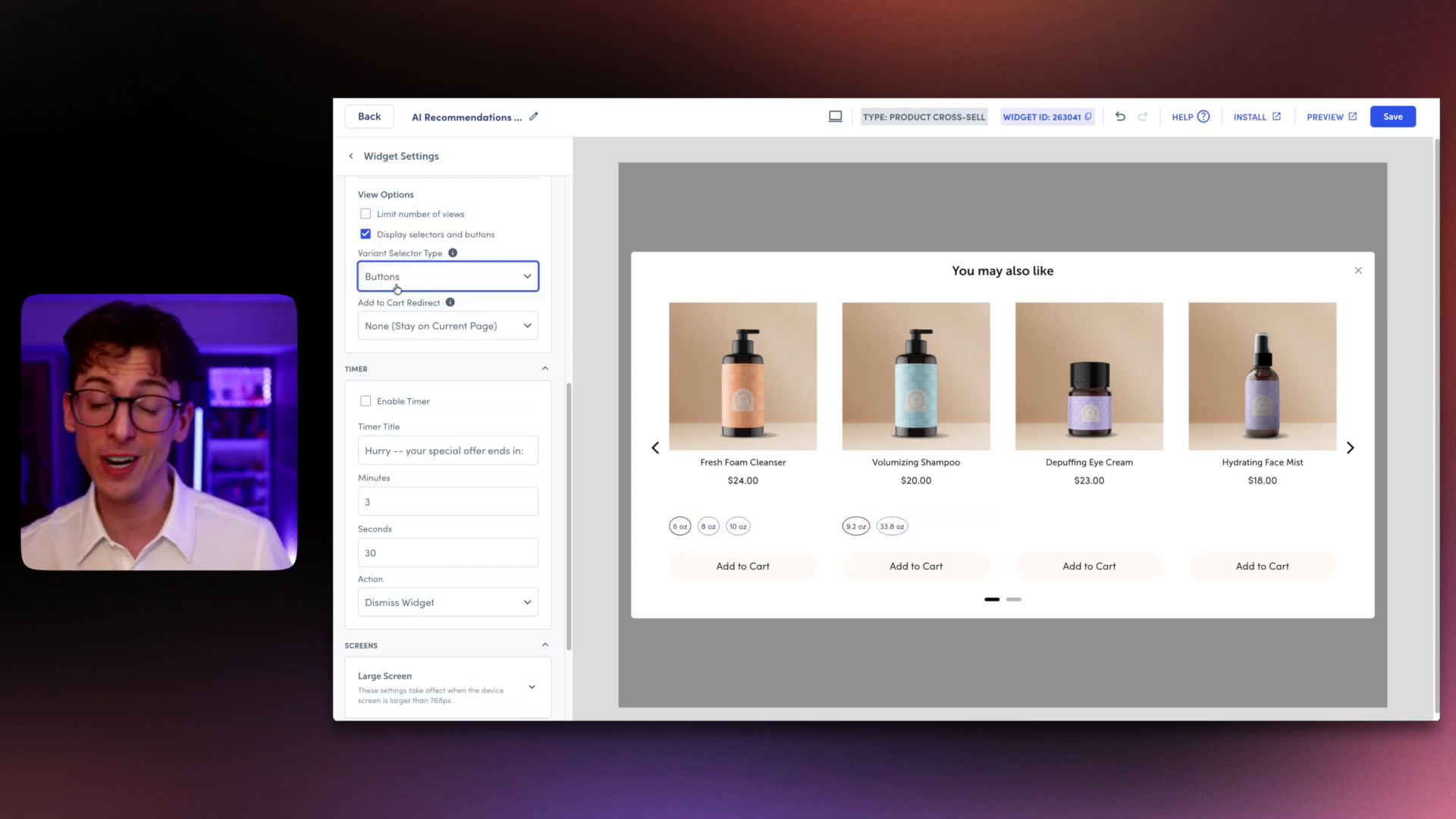
click(396, 289)
click(394, 257)
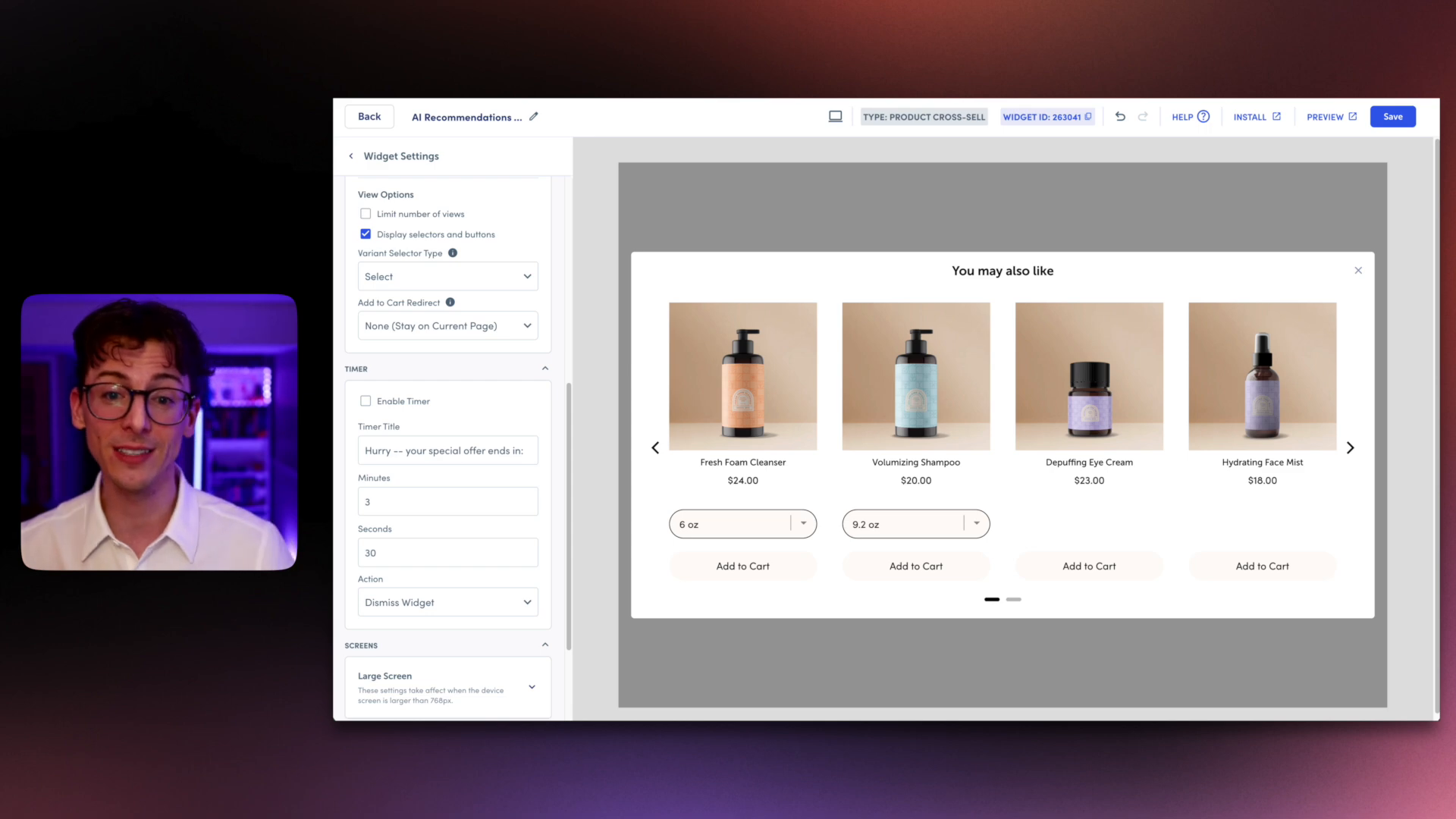
click(531, 327)
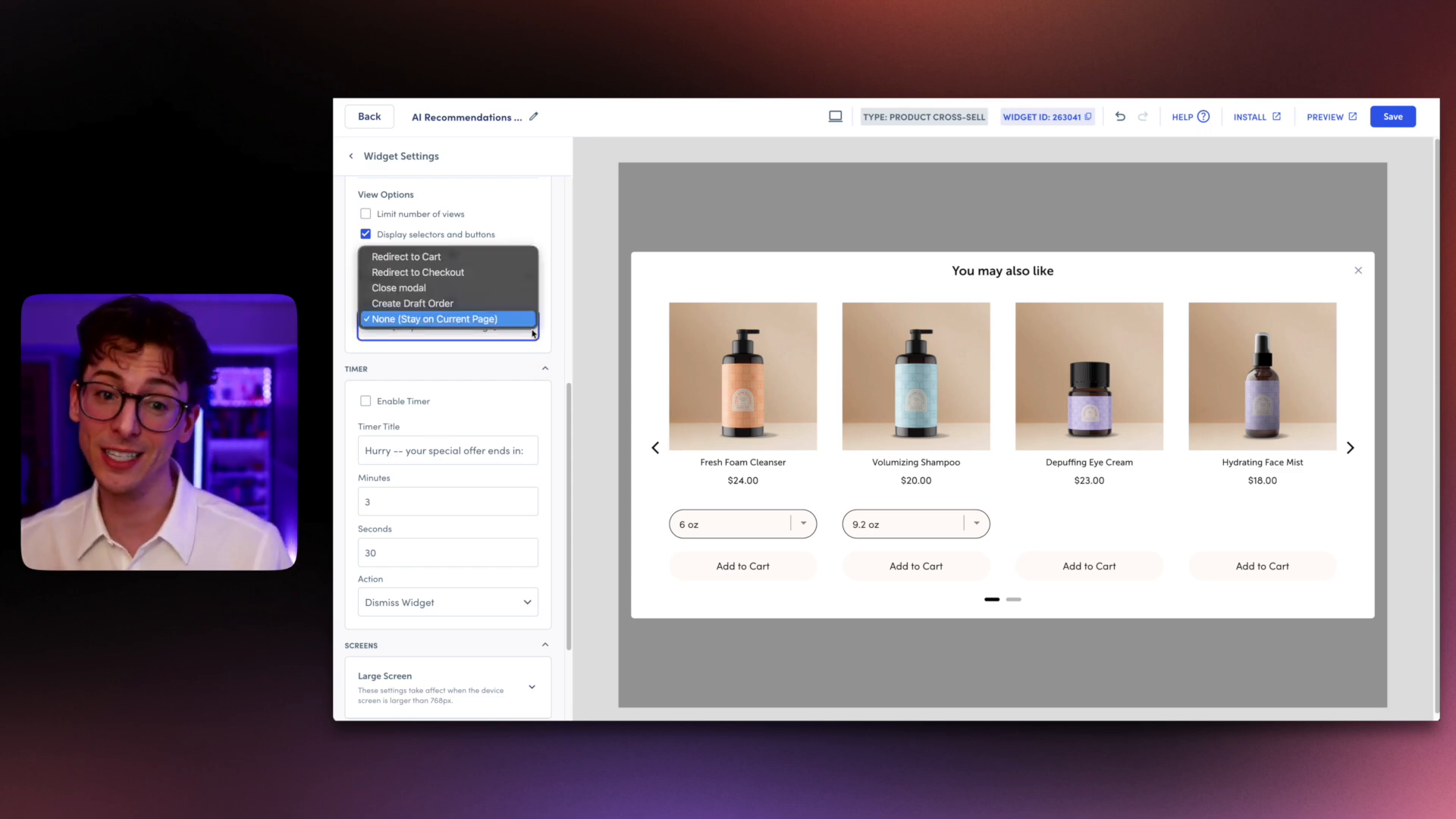
click(455, 319)
Step: Enable the timer with the title "Hurry -- your special offer ends in:" and a duration of 2 minutes 11 seconds
scroll(583, 437, down, 2)
click(366, 255)
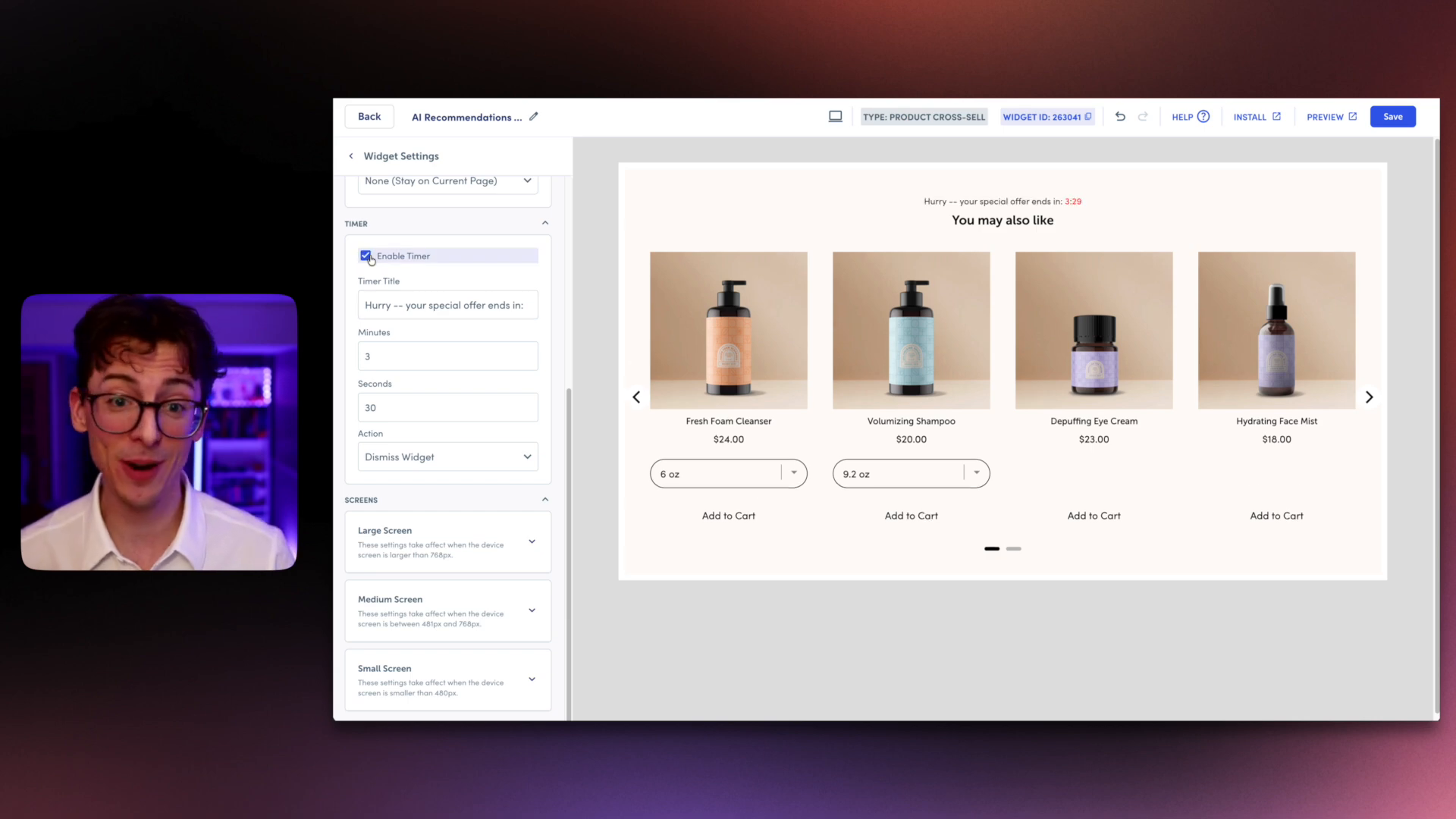
double_click(377, 305)
text(QUICK)
double_click(377, 305)
text(Hurry)
drag(465, 357, 361, 352)
text(2)
drag(434, 406, 363, 408)
text(11)
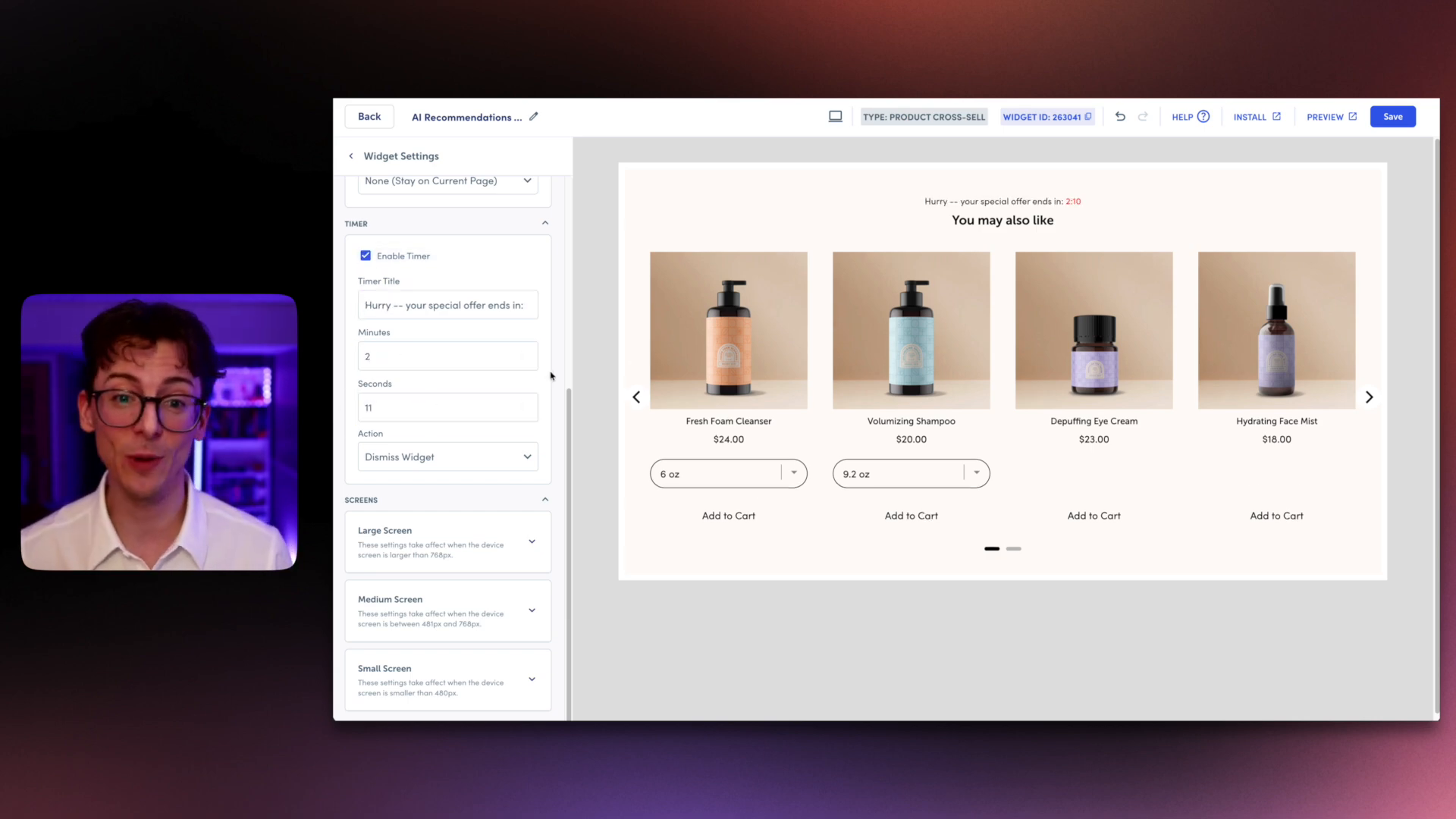
Step: Keep Dismiss Widget as the timer's action and disable the timer
click(468, 458)
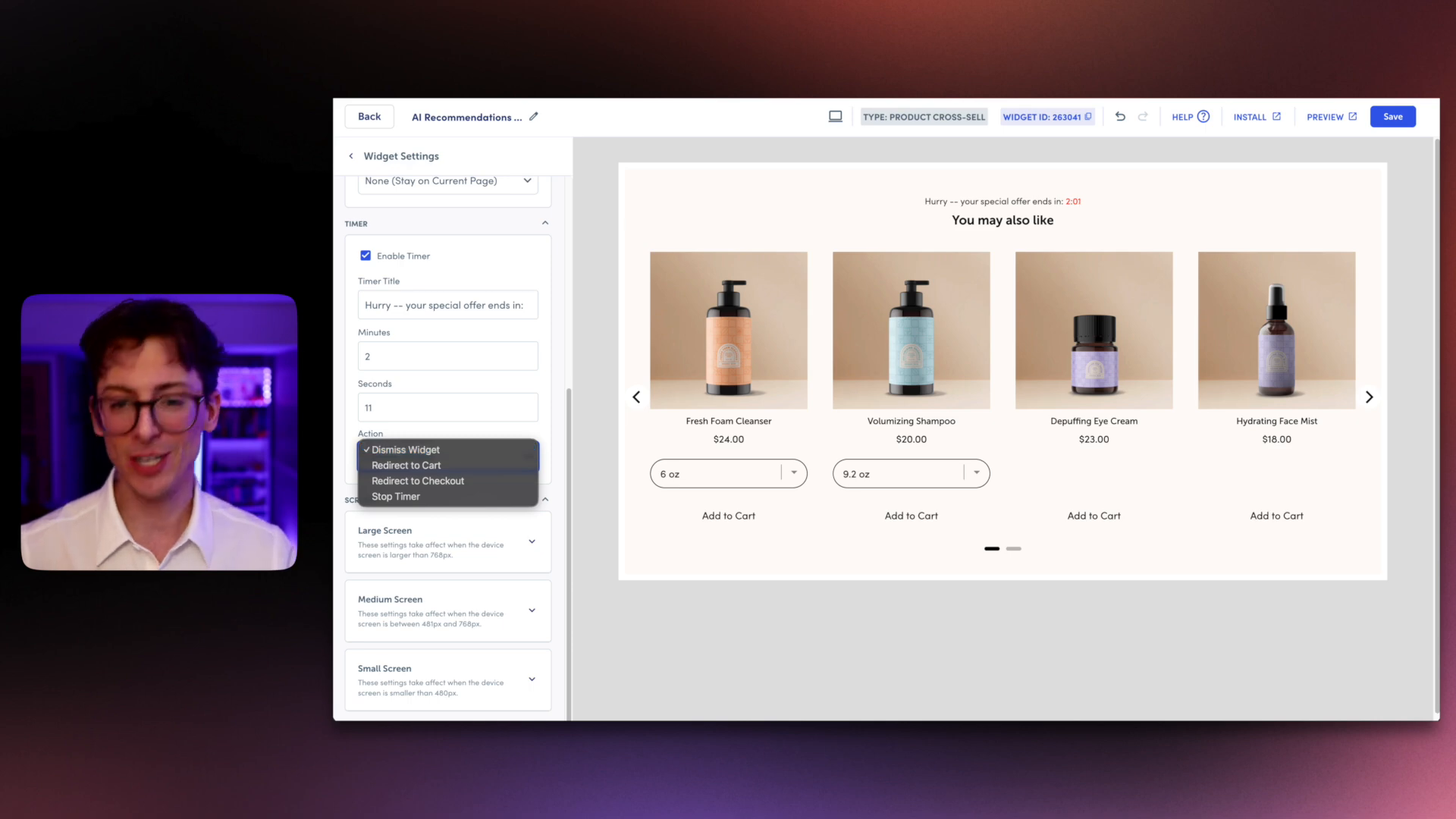
click(467, 452)
click(366, 257)
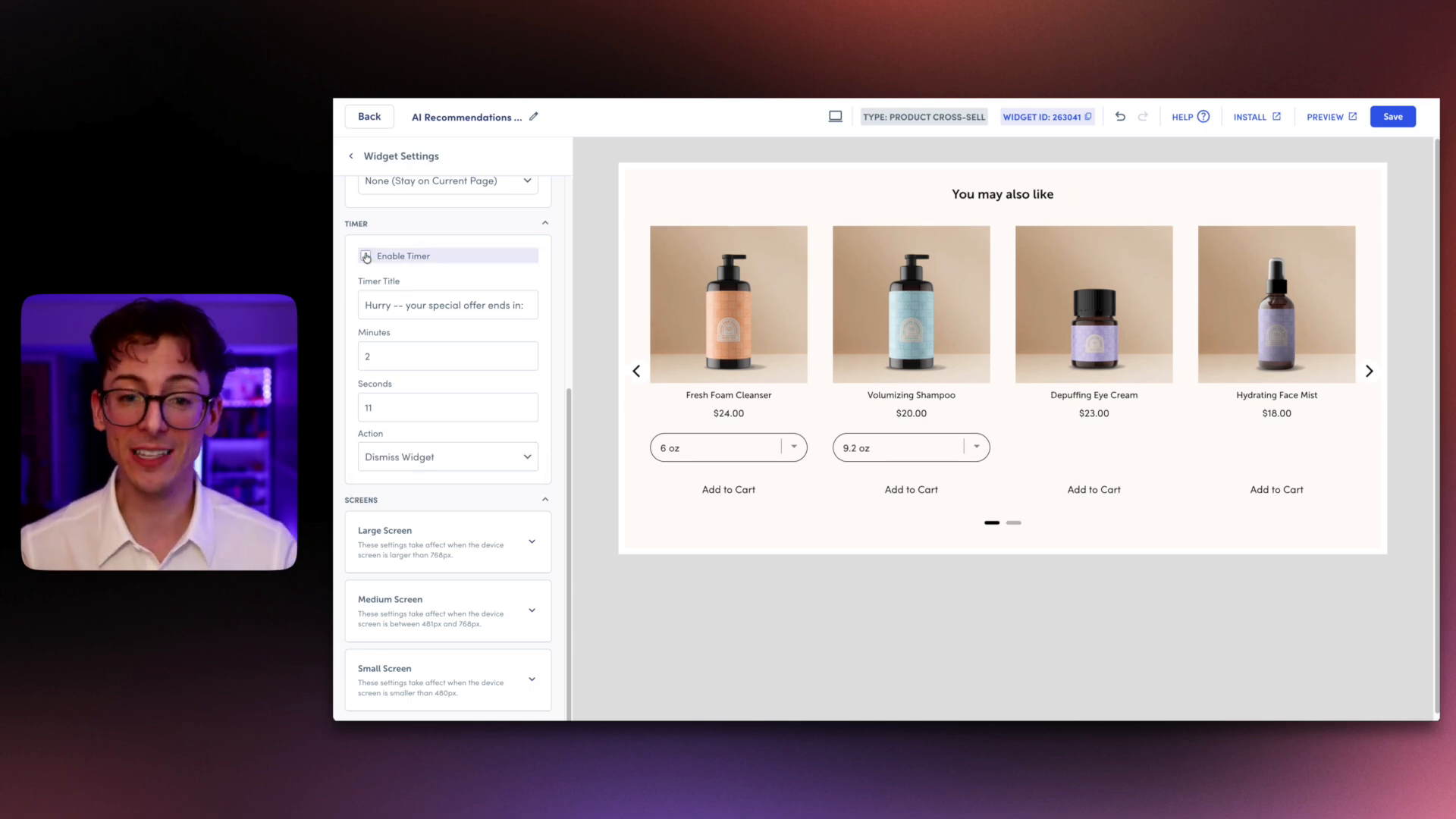
click(567, 417)
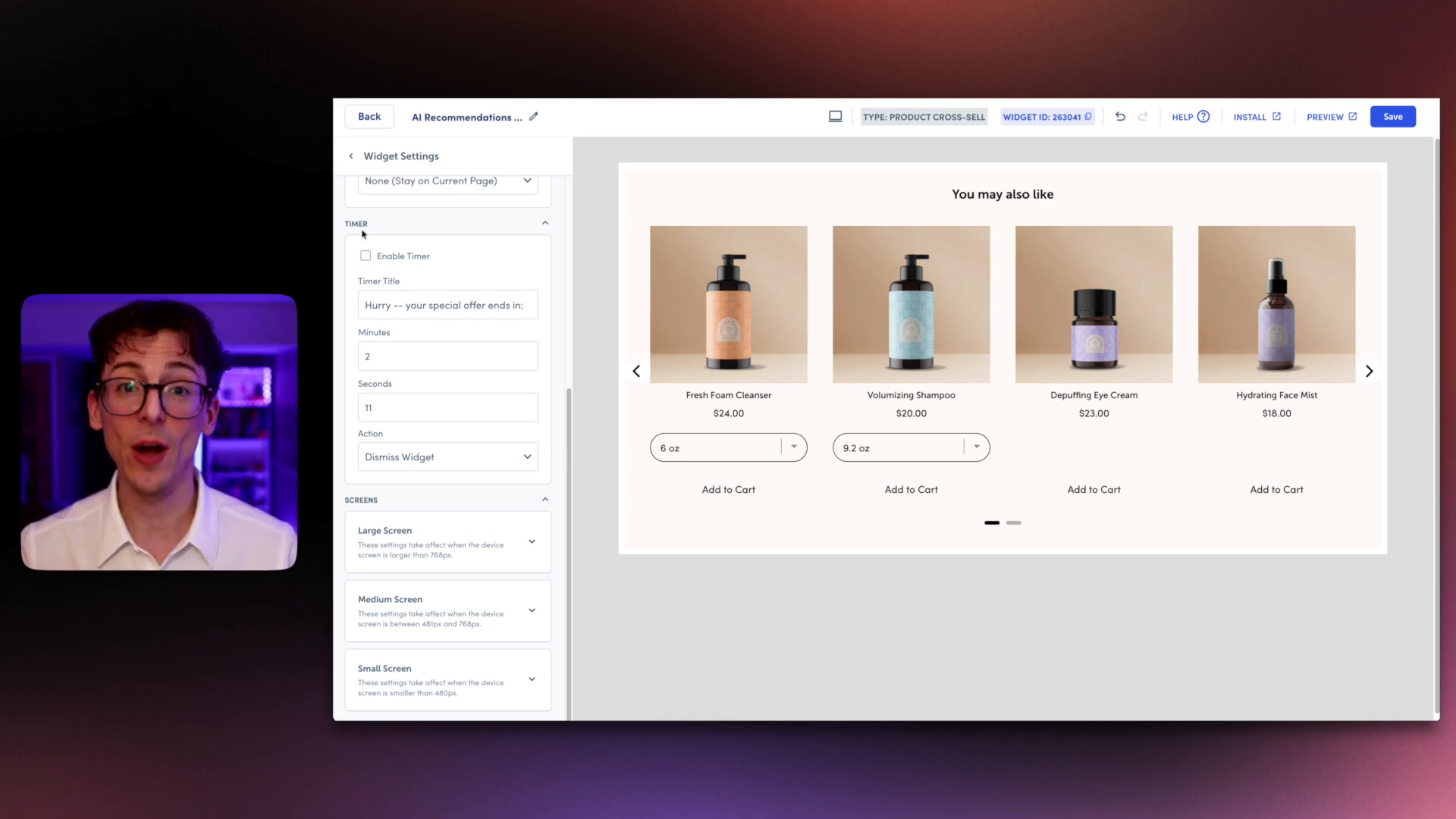
Step: Try the Subscription product type in the product settings and set the Product Type to Both
click(349, 157)
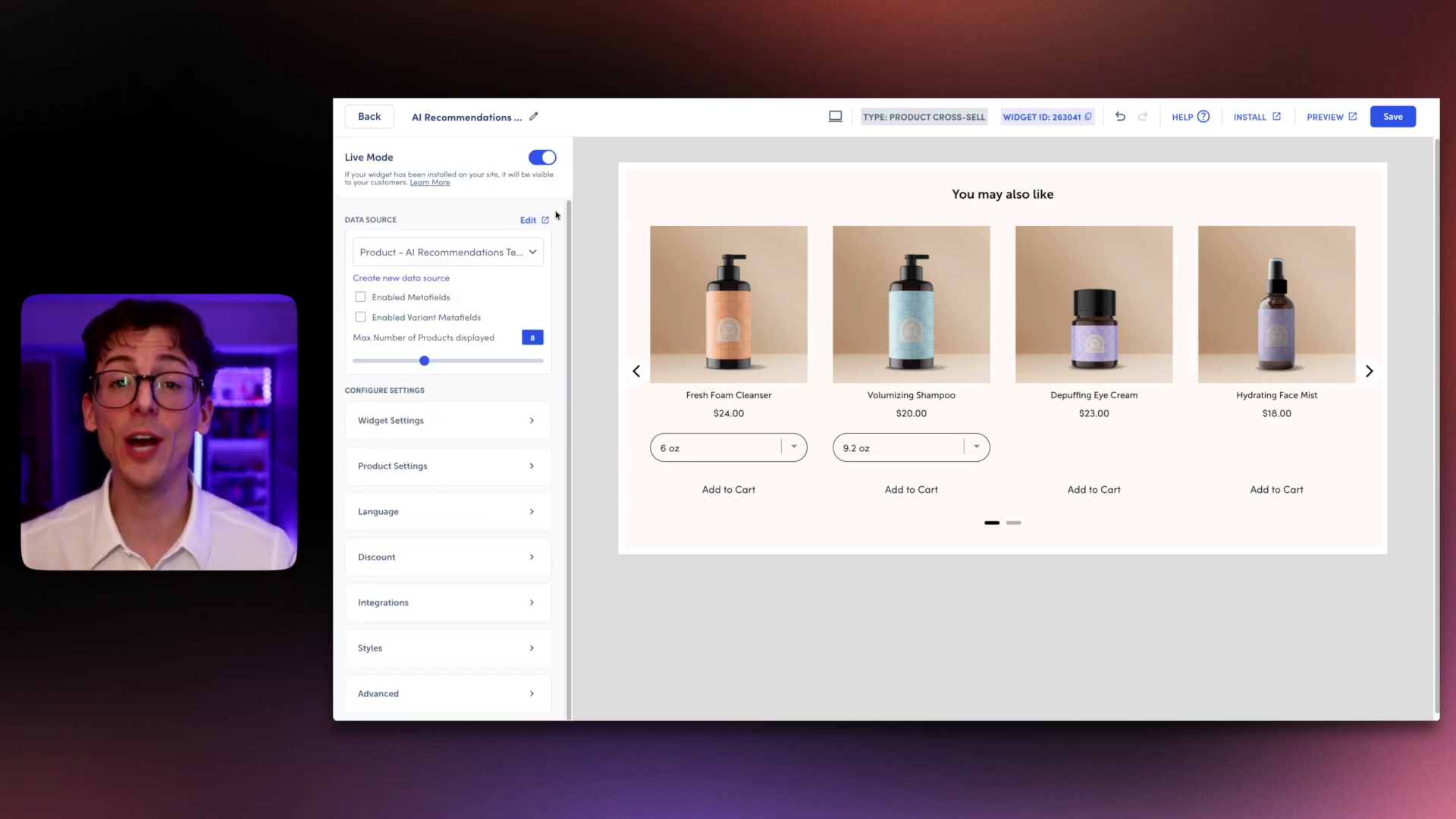
click(449, 470)
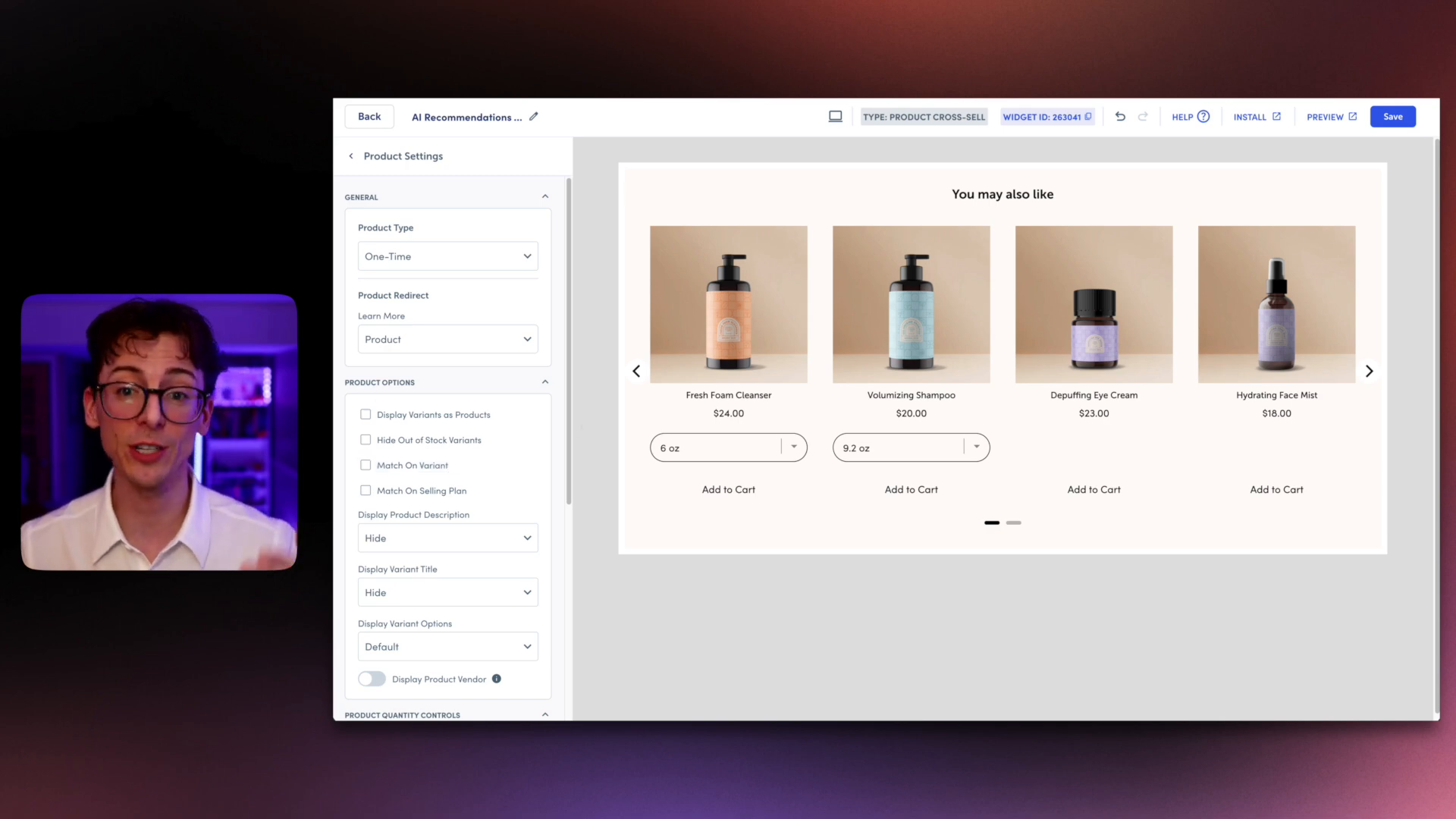
click(522, 258)
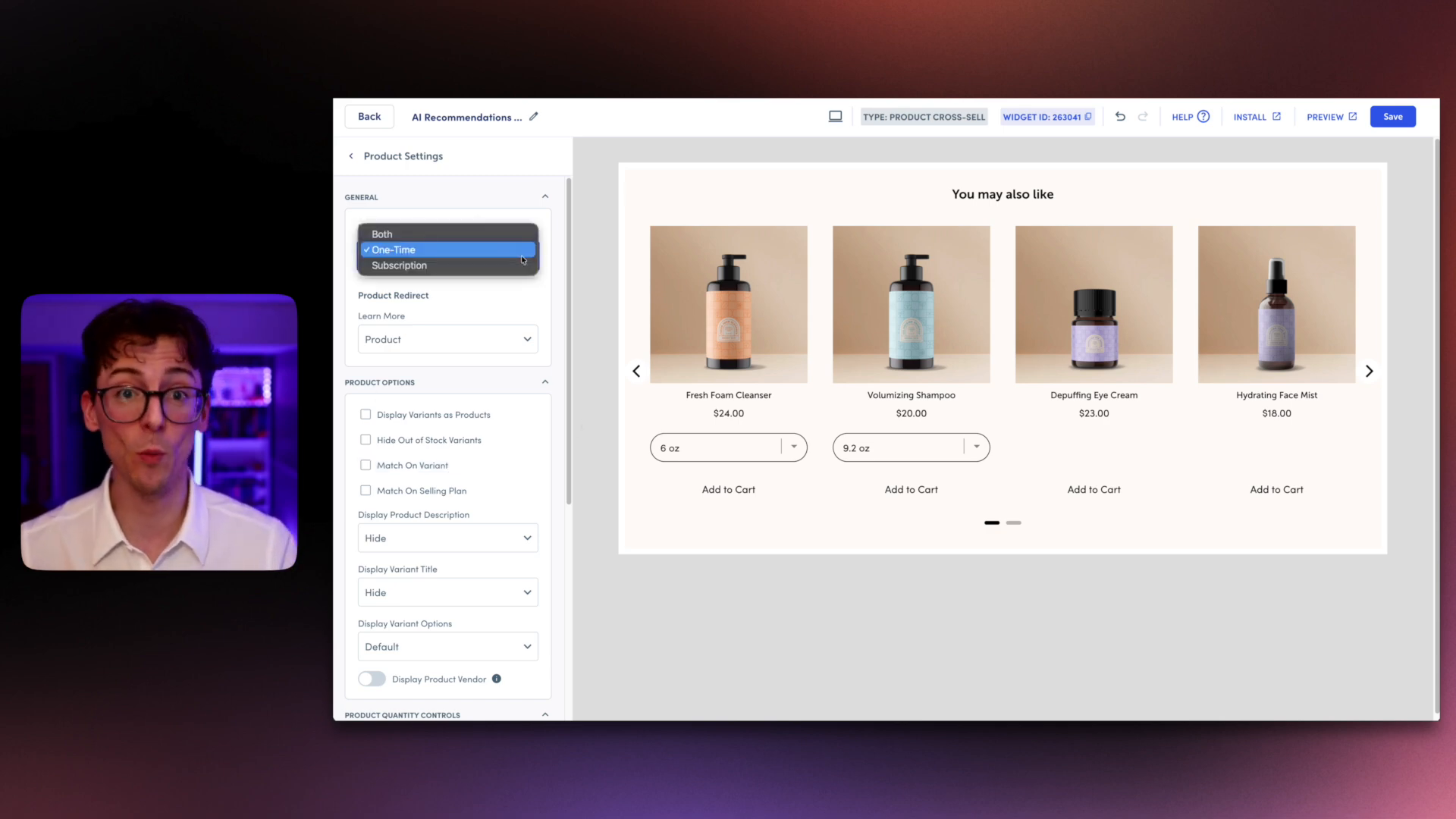
click(497, 264)
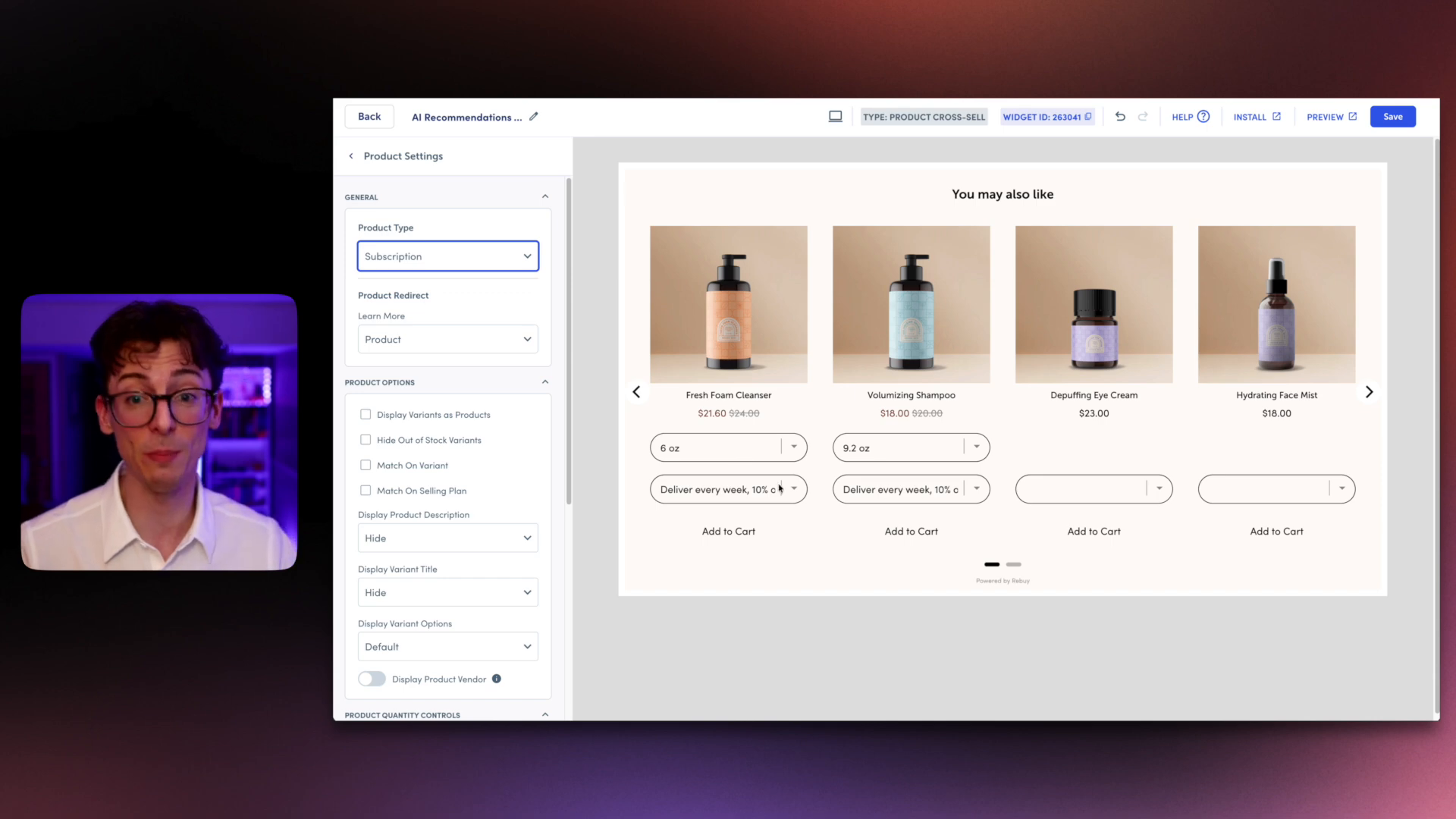
click(492, 255)
click(475, 237)
click(466, 261)
click(446, 237)
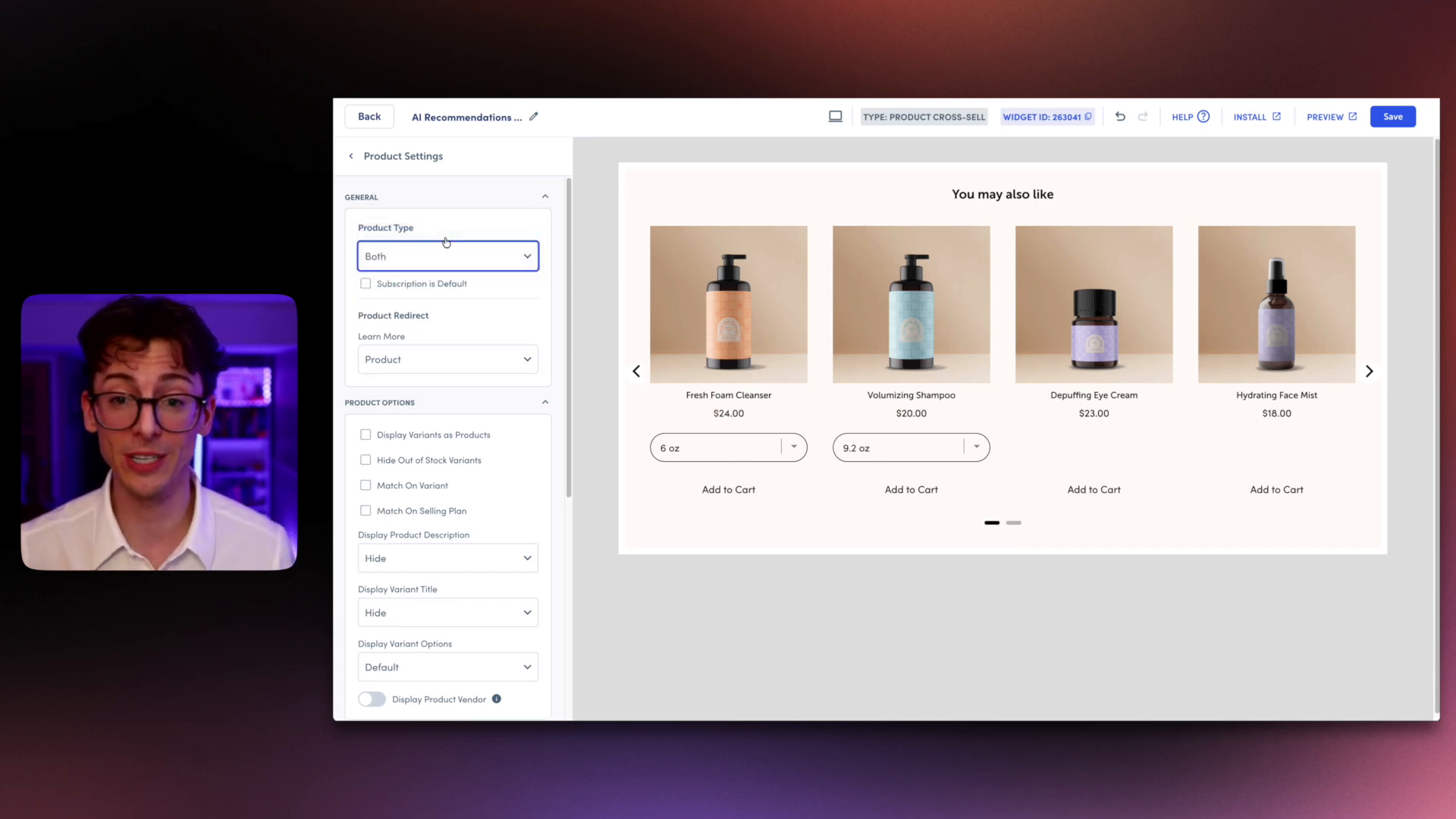
Step: Set the Product Type to One-Time, and try Disabled for the Learn More product redirect before restoring Product
click(442, 258)
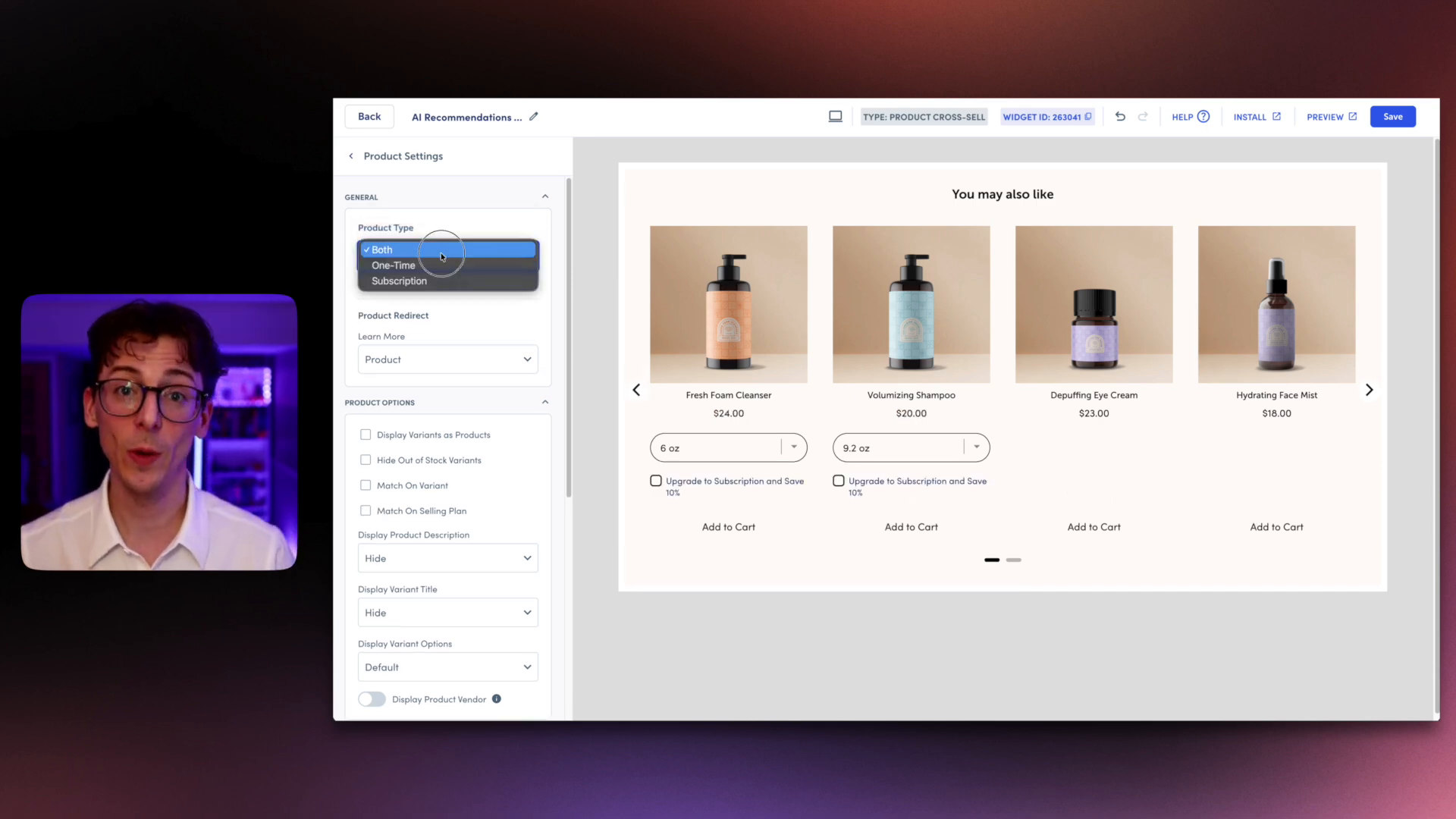
click(440, 265)
click(499, 331)
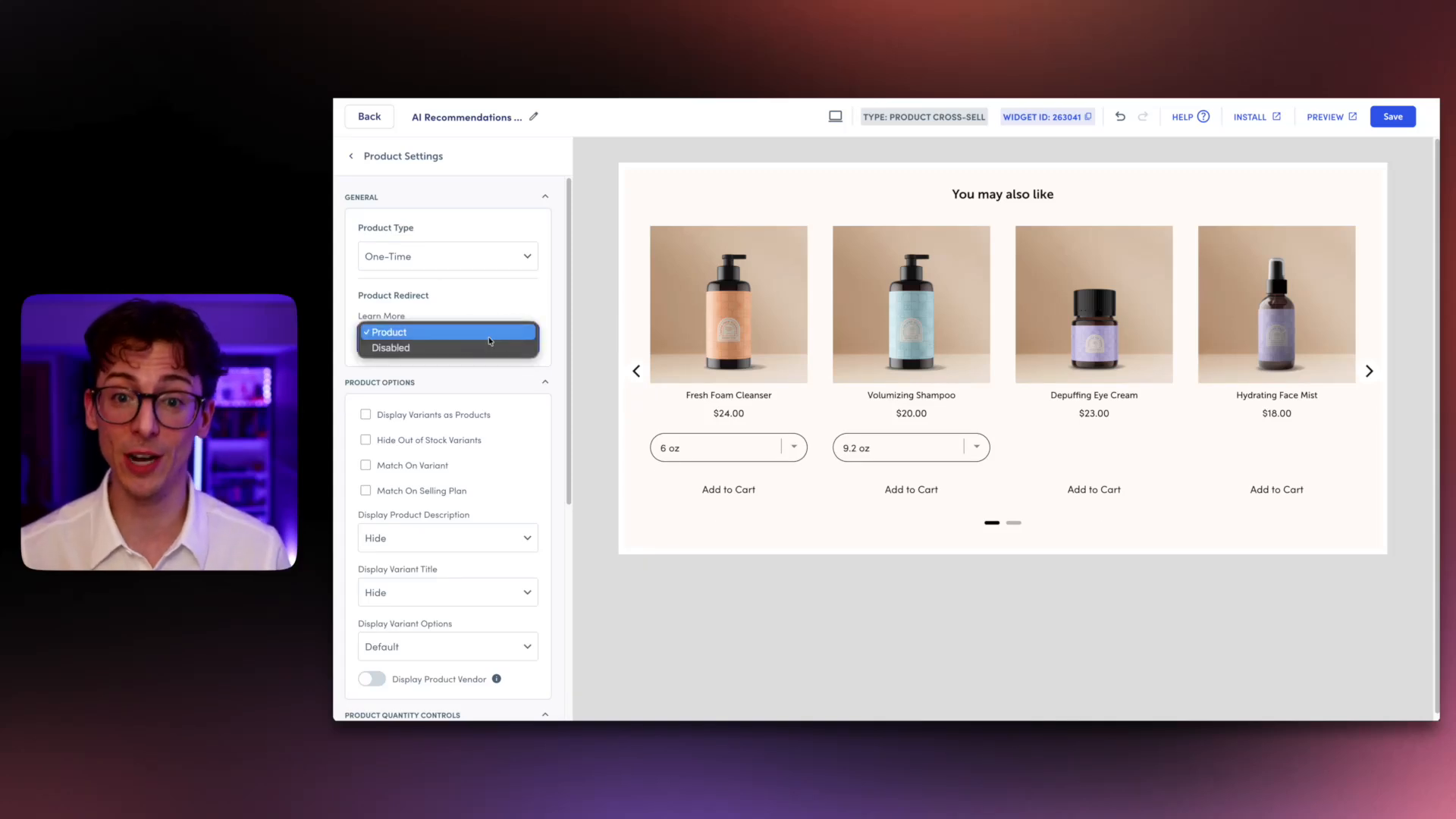
click(487, 349)
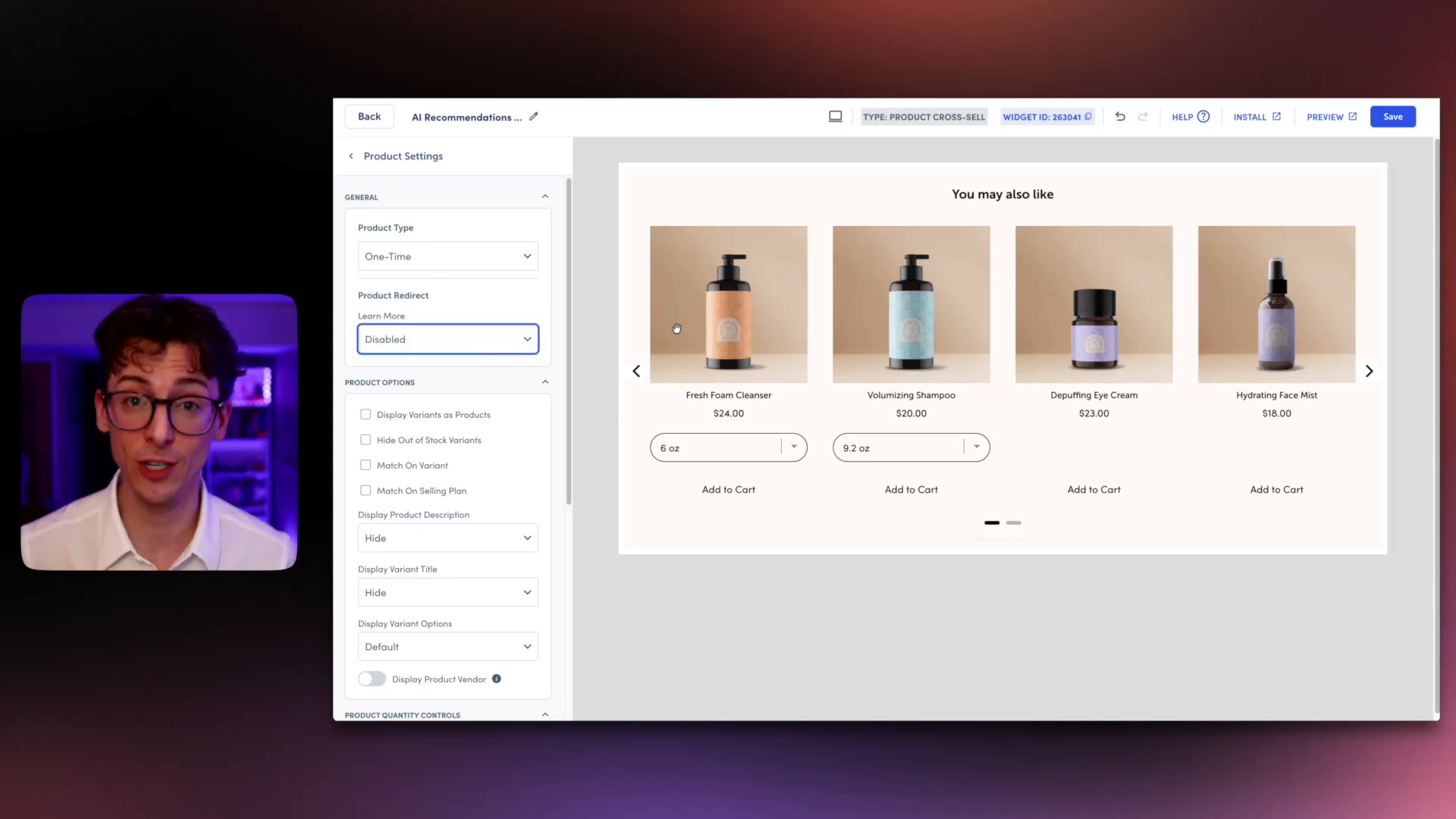
click(493, 339)
click(459, 318)
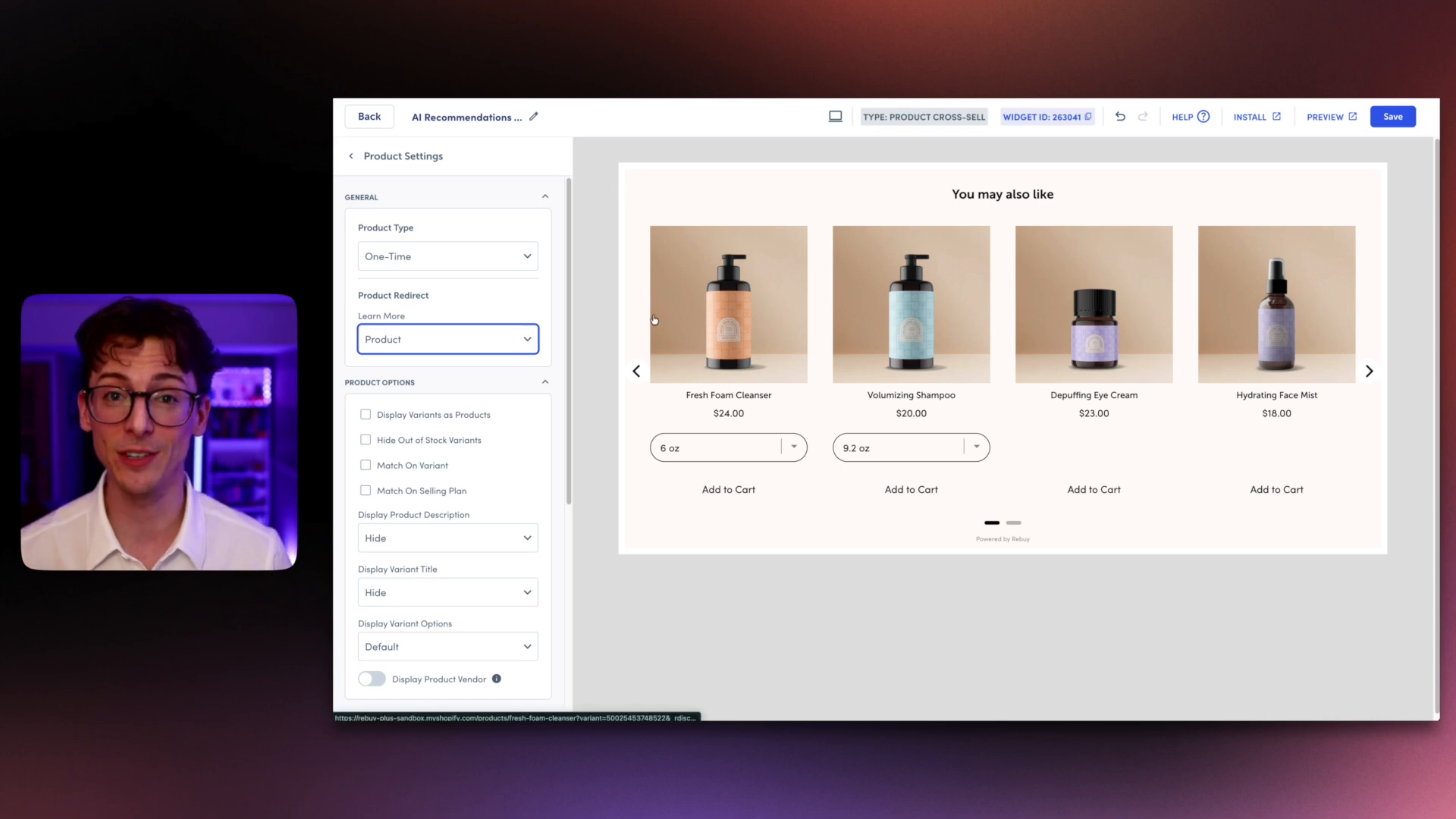
Step: Try the quantity input in the product quantity controls, disable it again and leave the product settings
click(567, 298)
drag(567, 297, 586, 417)
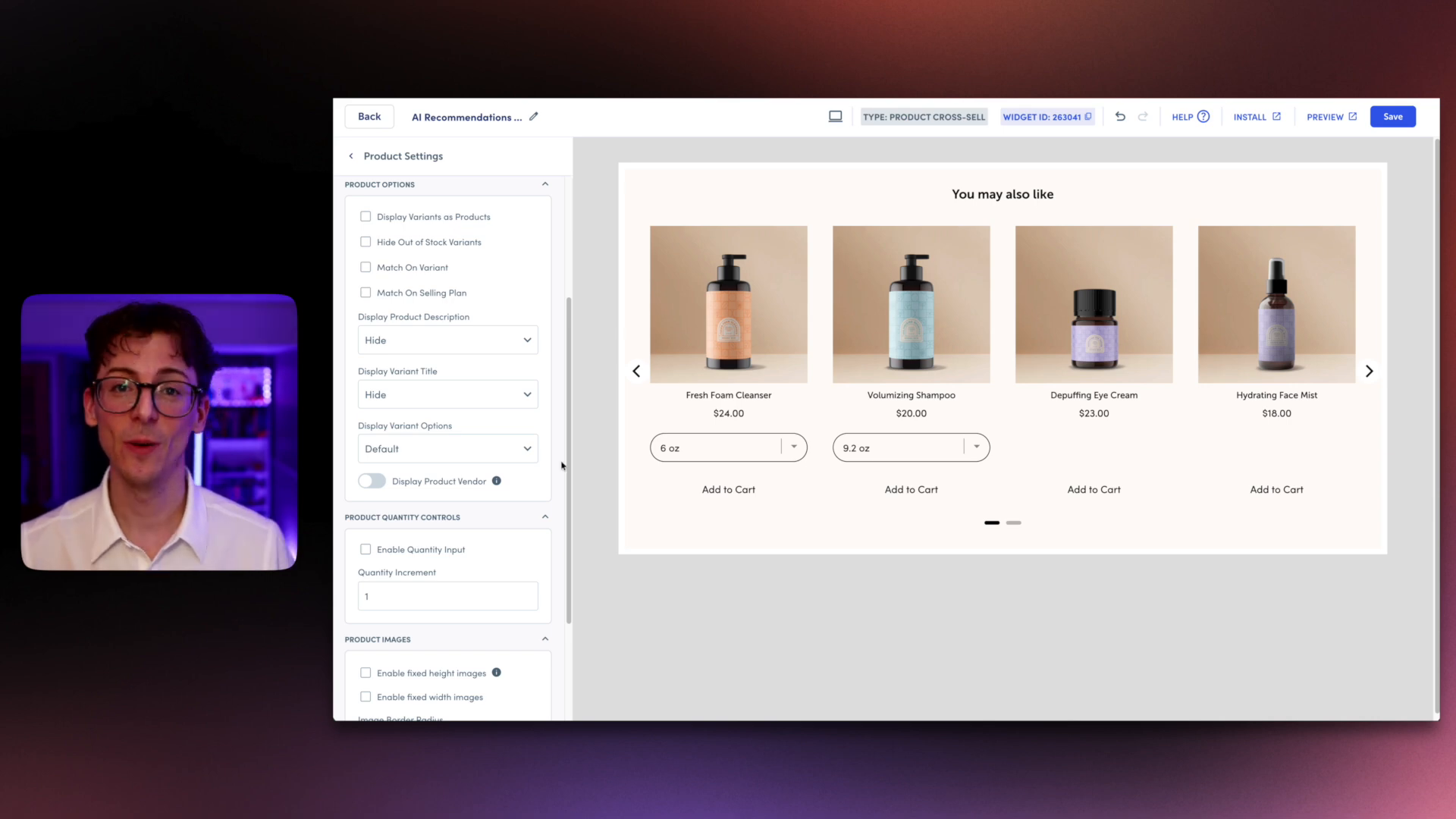
drag(567, 466, 569, 676)
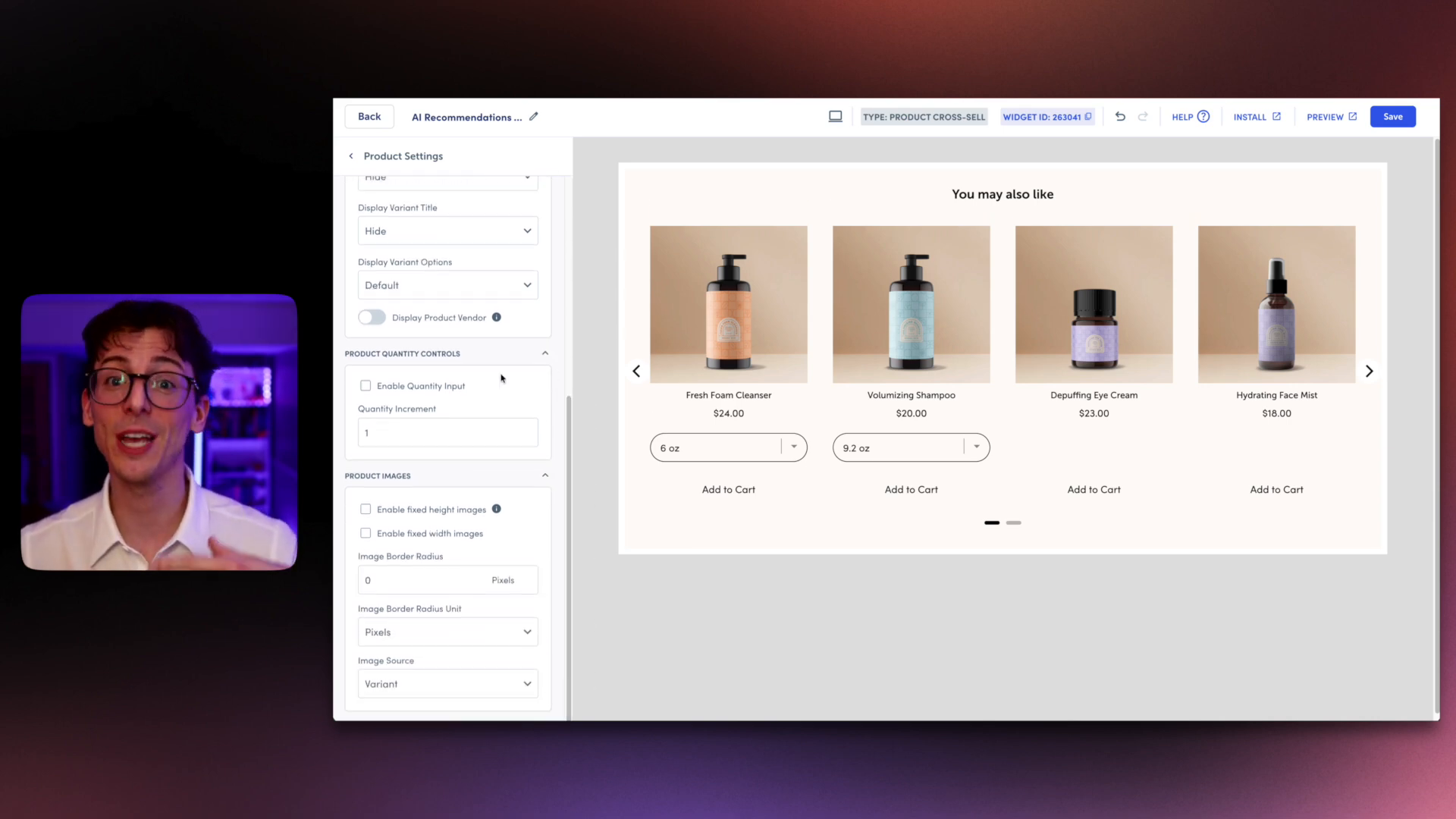
click(366, 385)
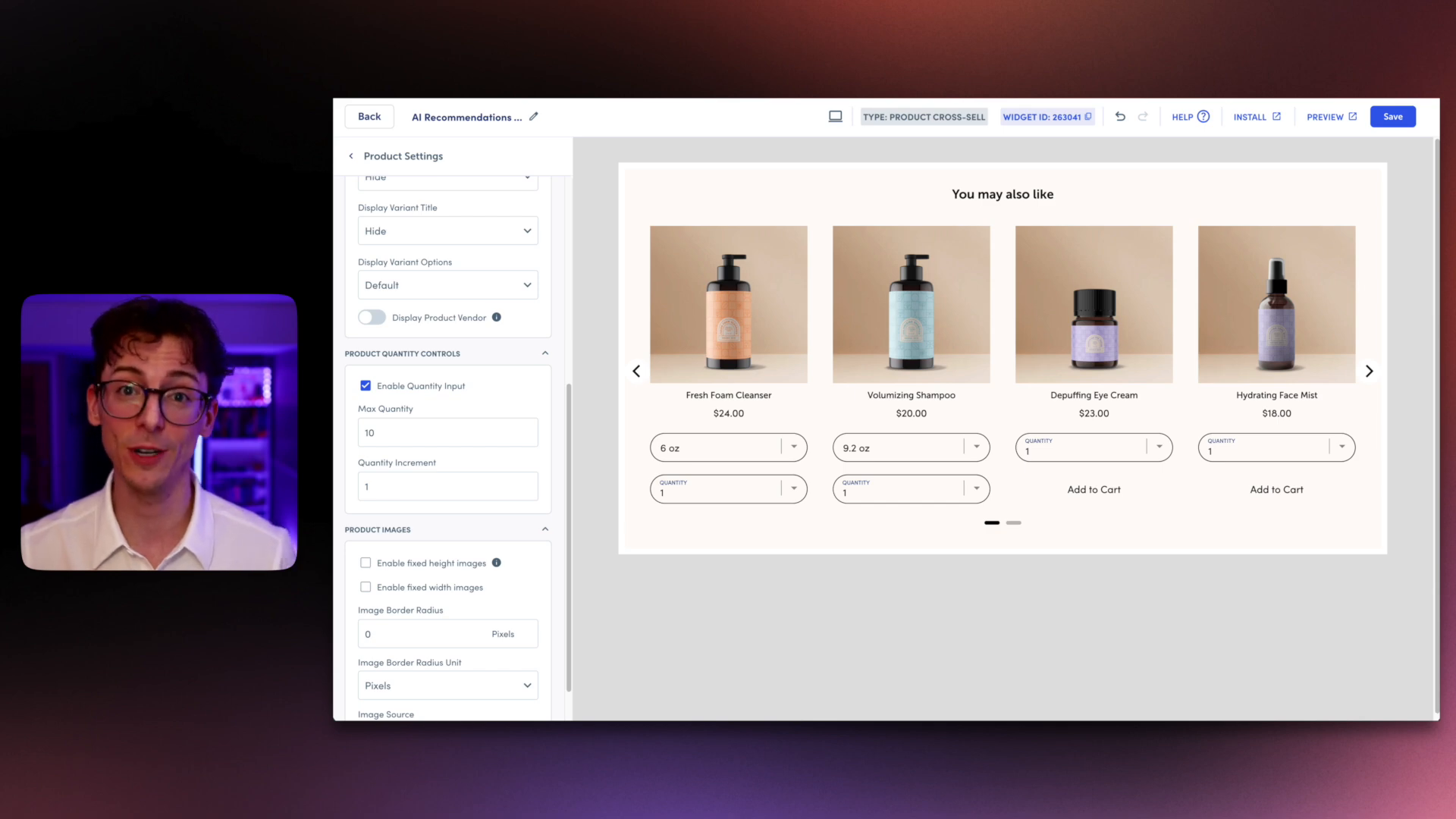
click(521, 390)
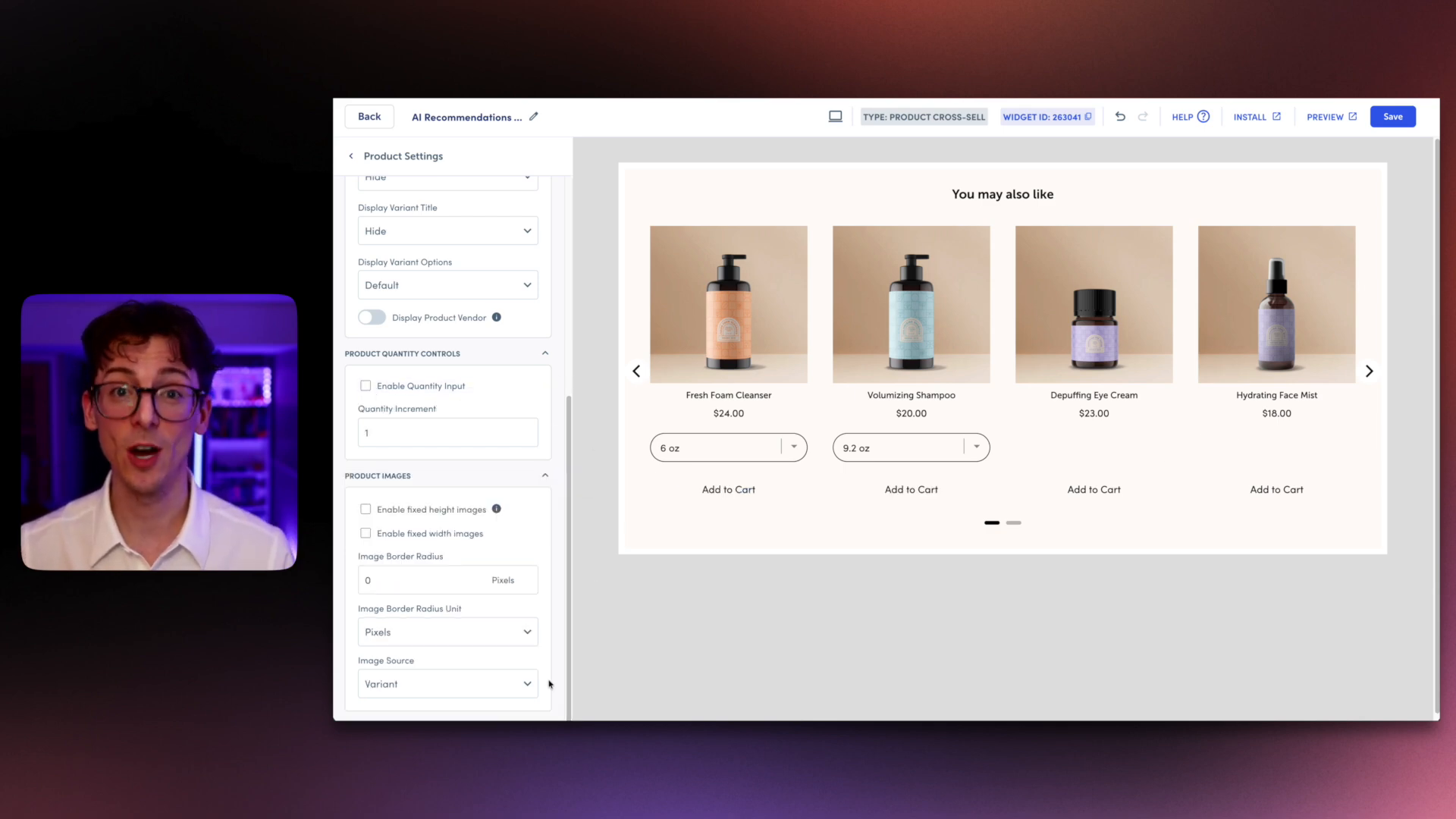
click(349, 156)
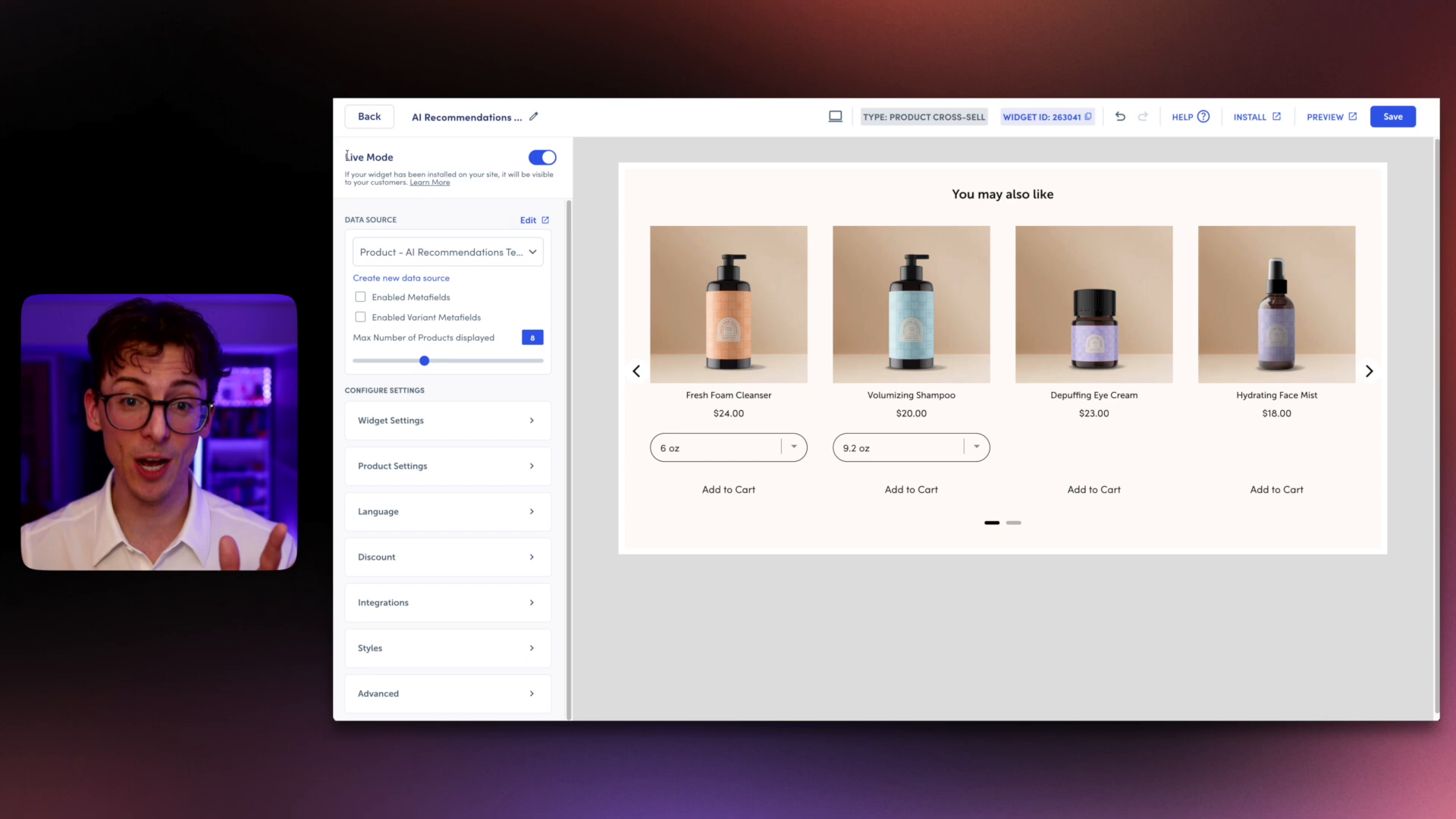
Step: Change the widget's title in the language settings to "Don't miss out on these!"
click(447, 515)
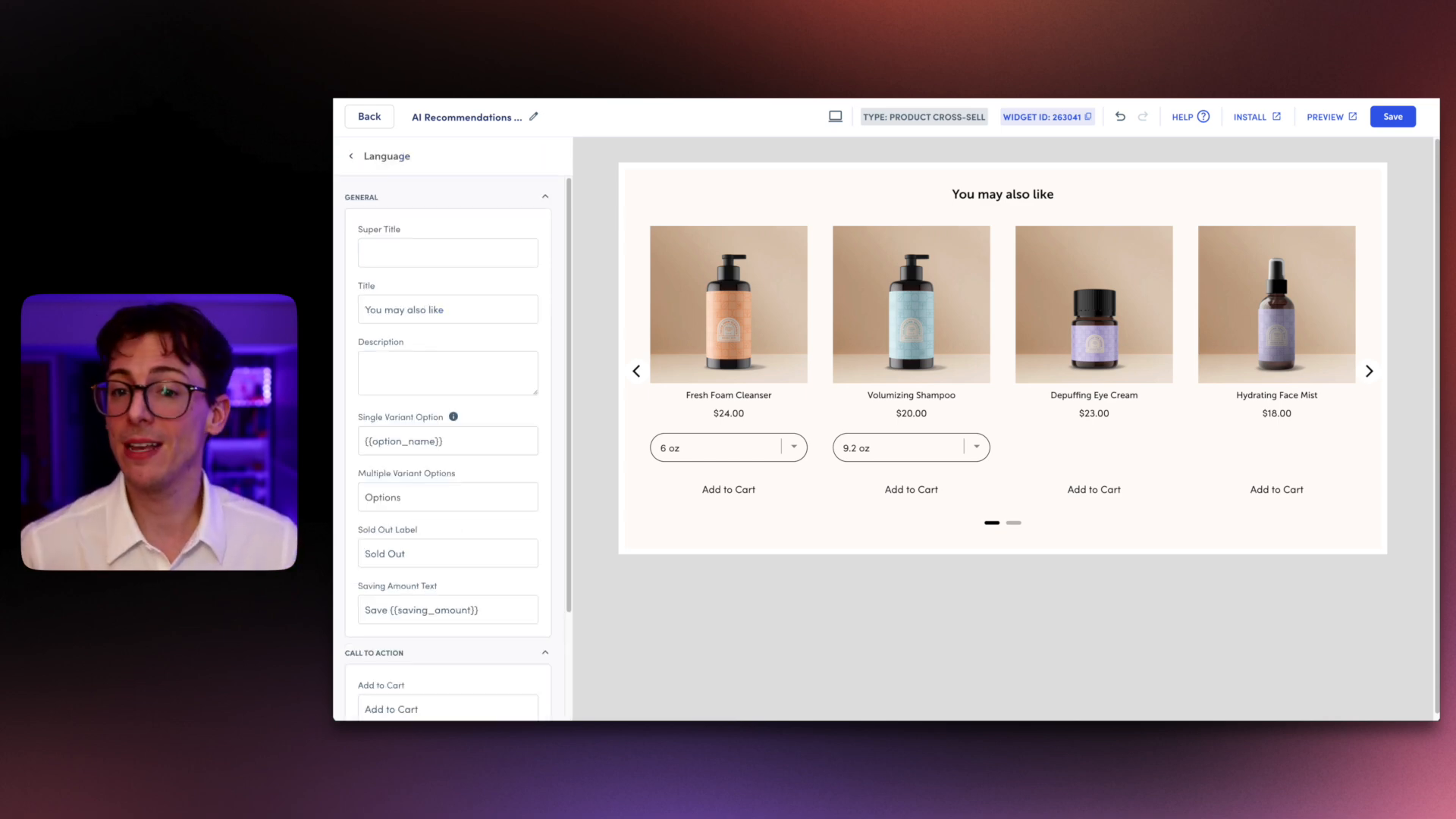
triple_click(461, 309)
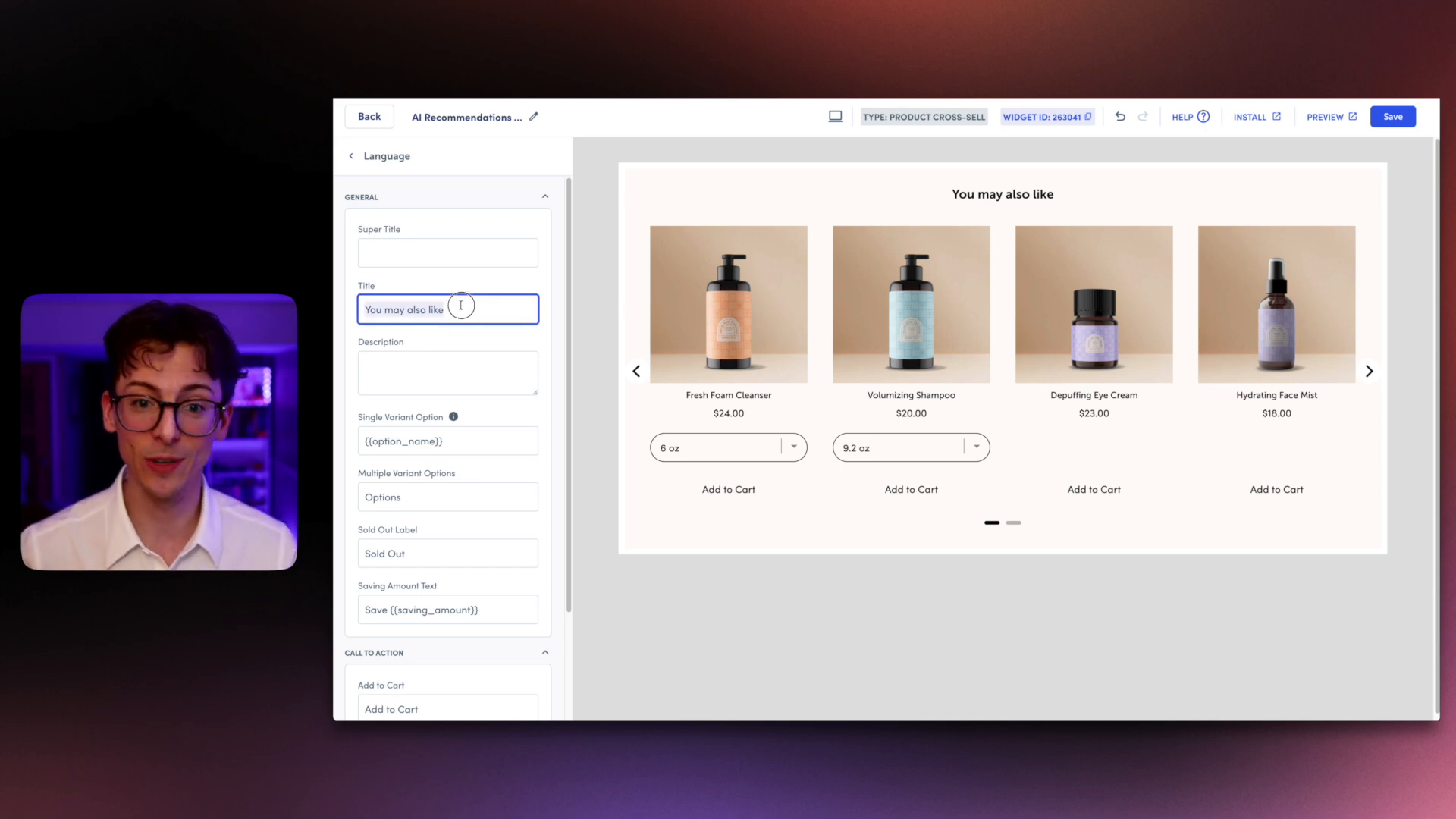
key(BackSpace)
text(Don't miss)
text(out on these!)
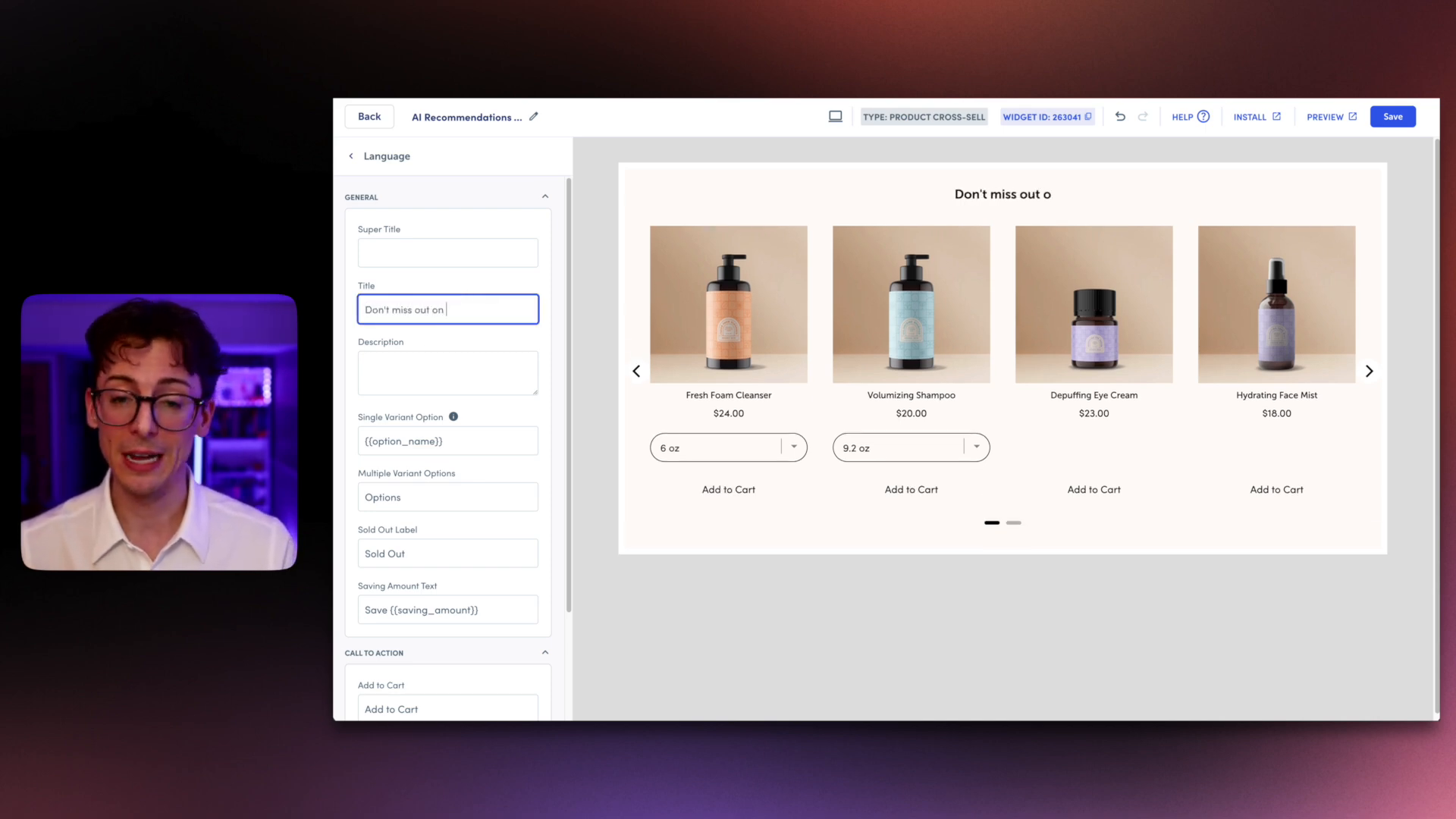
Step: Add the super title "HEY" and the description "Seriously. They're great." to the widget
click(461, 250)
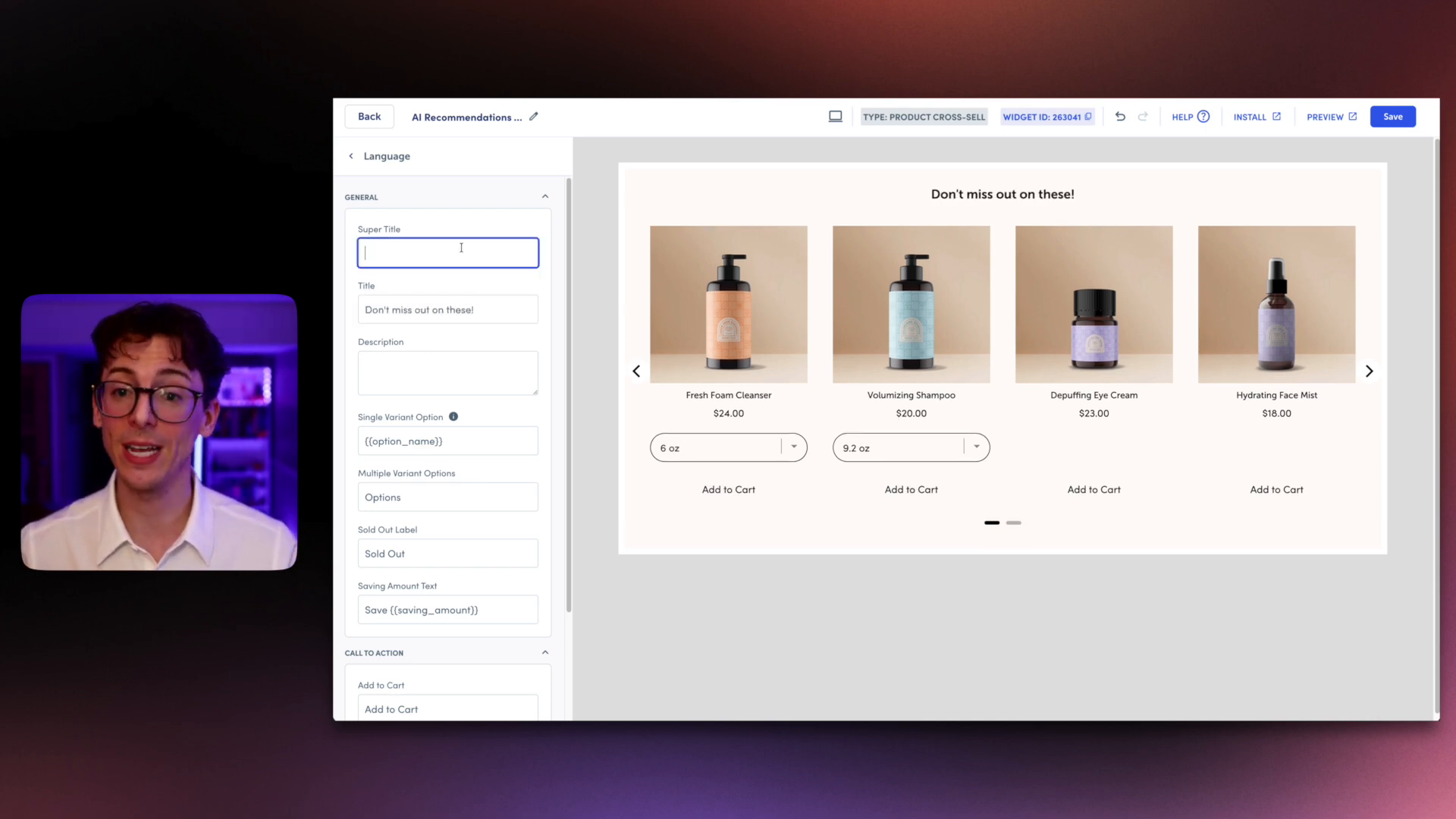
text(HEY)
click(430, 372)
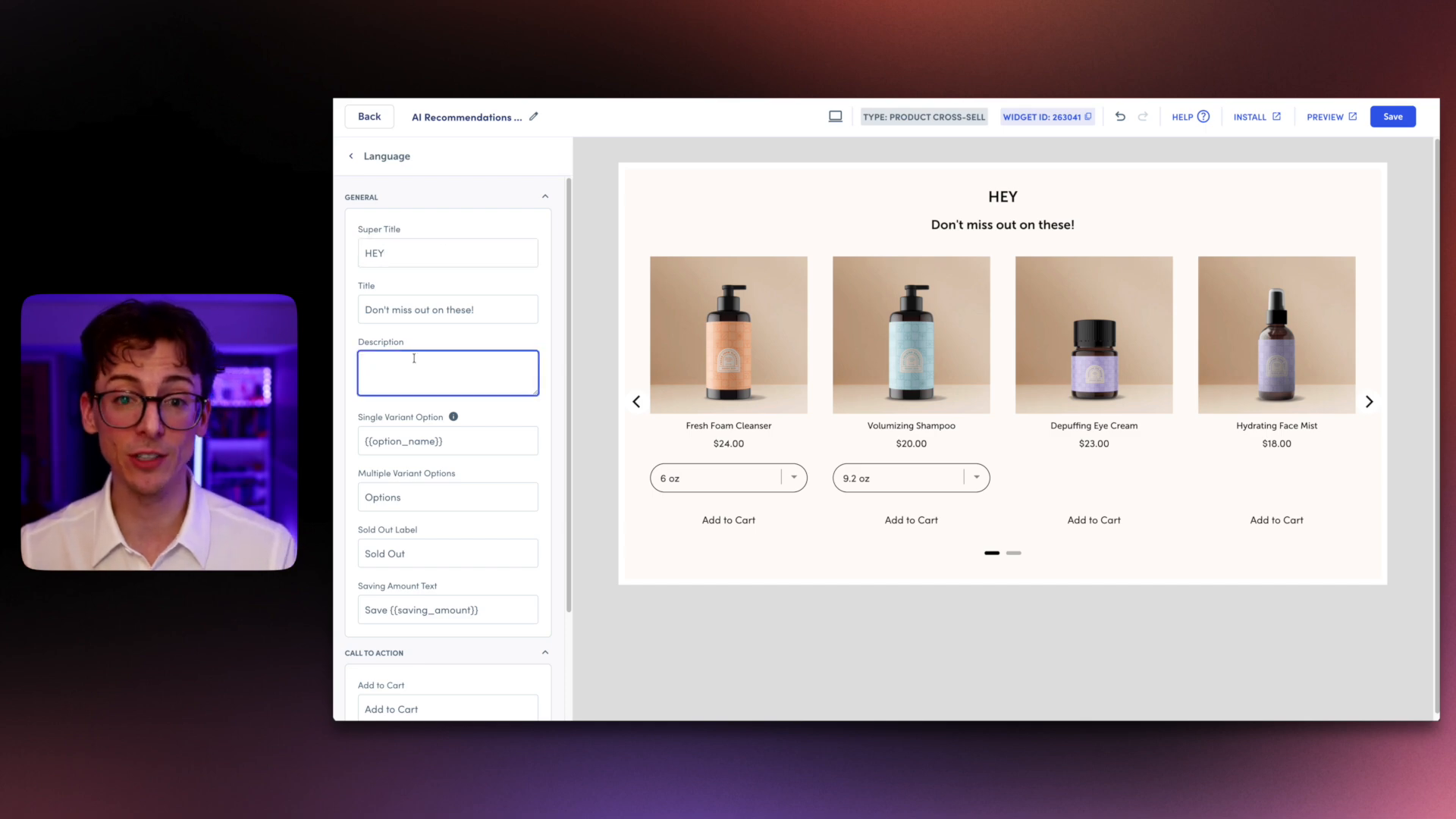
text(Seriously. They're great.)
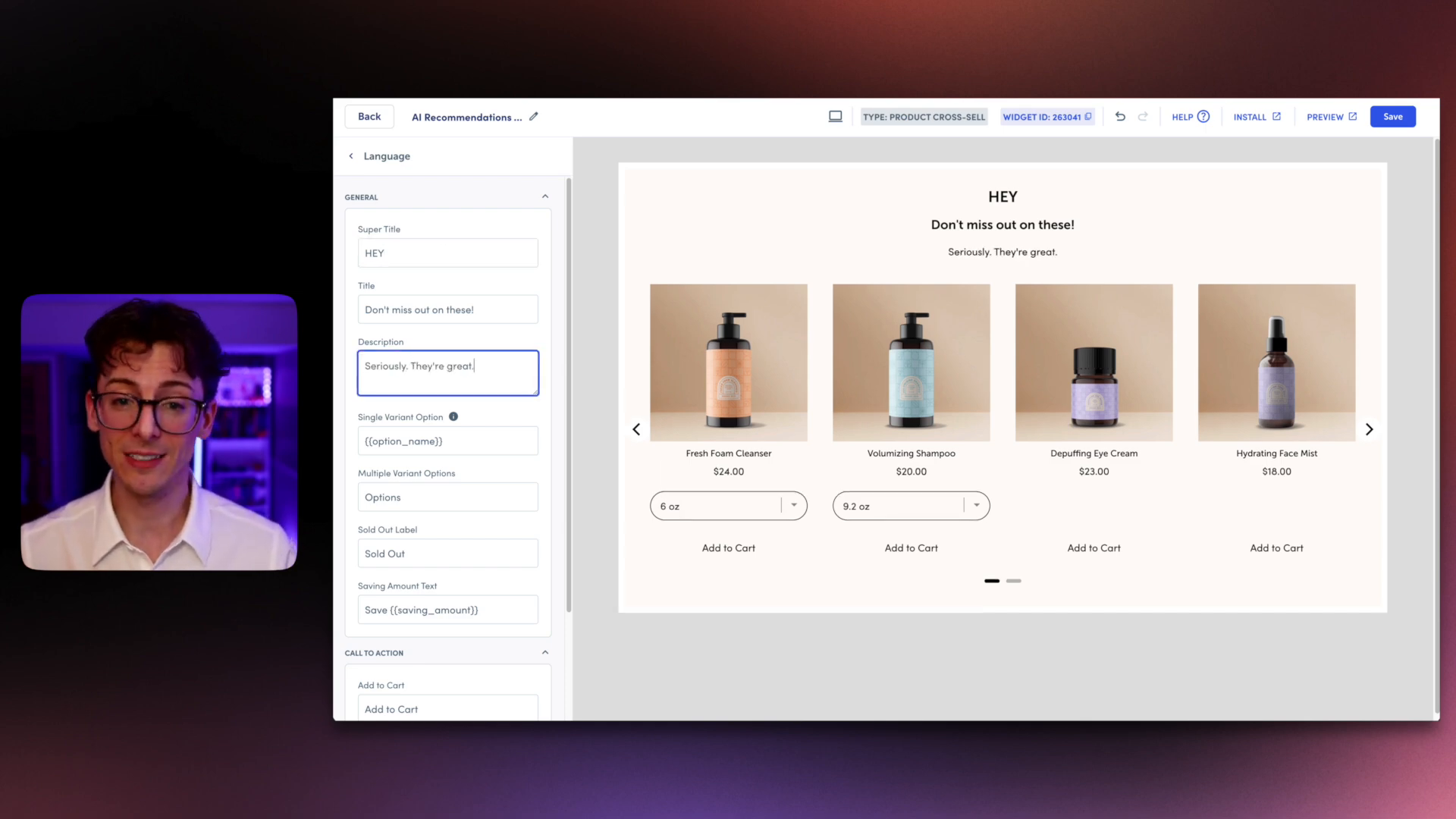
Step: Clear the widget's description and super title, review the call-to-action texts and leave the language settings
triple_click(386, 367)
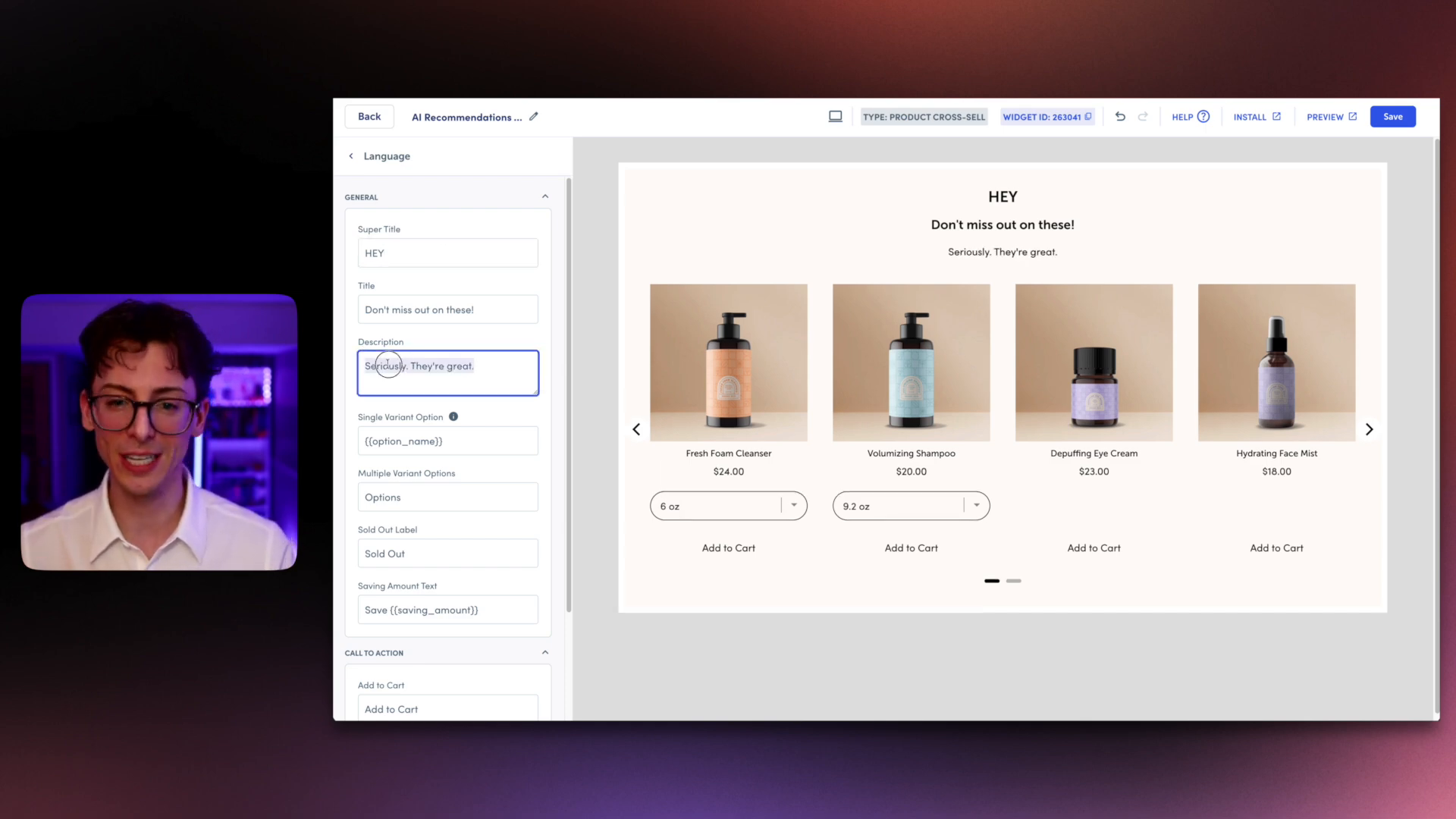
key(BackSpace)
click(341, 350)
click(392, 251)
key(BackSpace)
key(BackSpace)
key(BackSpace)
click(341, 274)
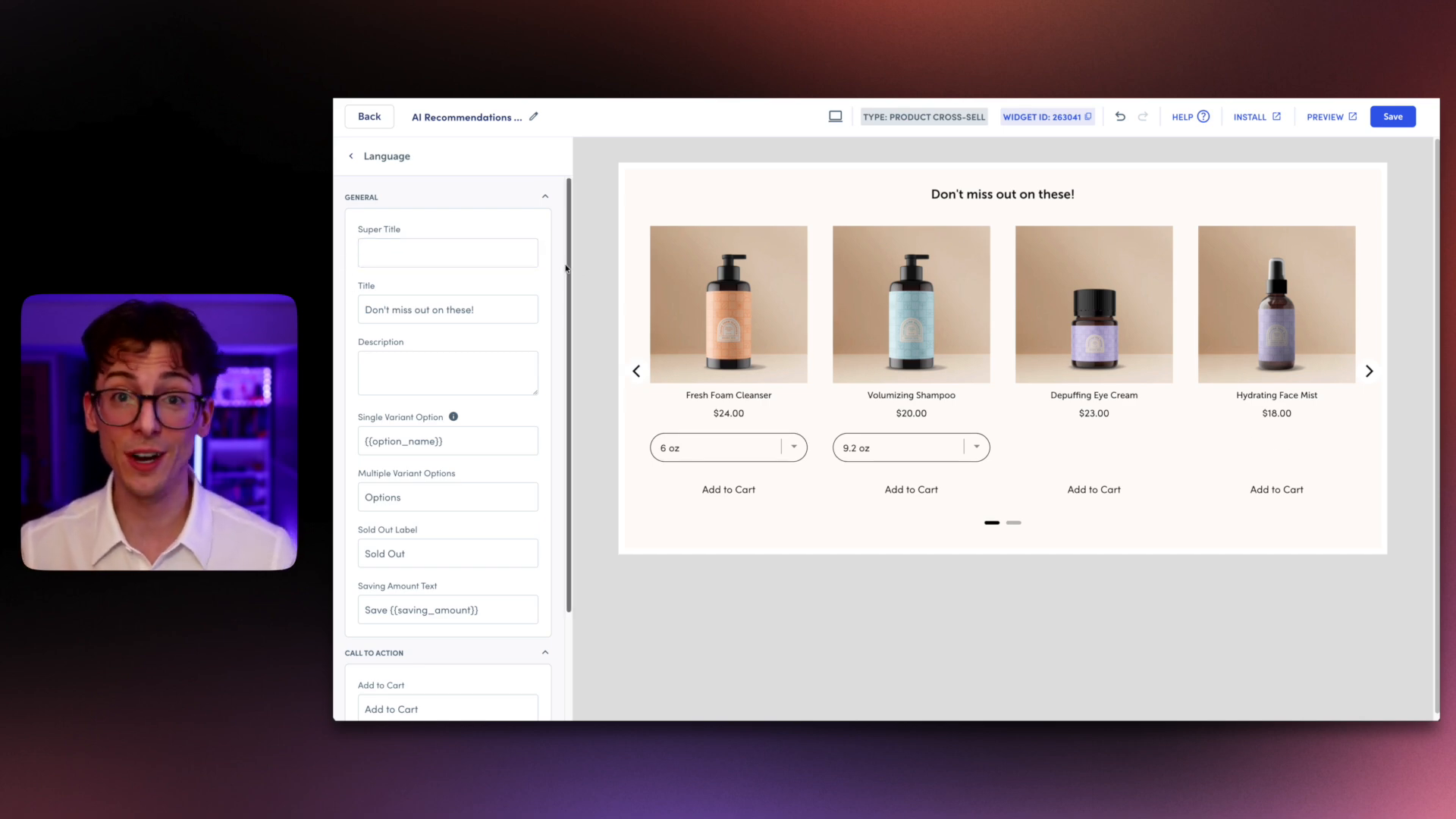
drag(569, 266, 576, 403)
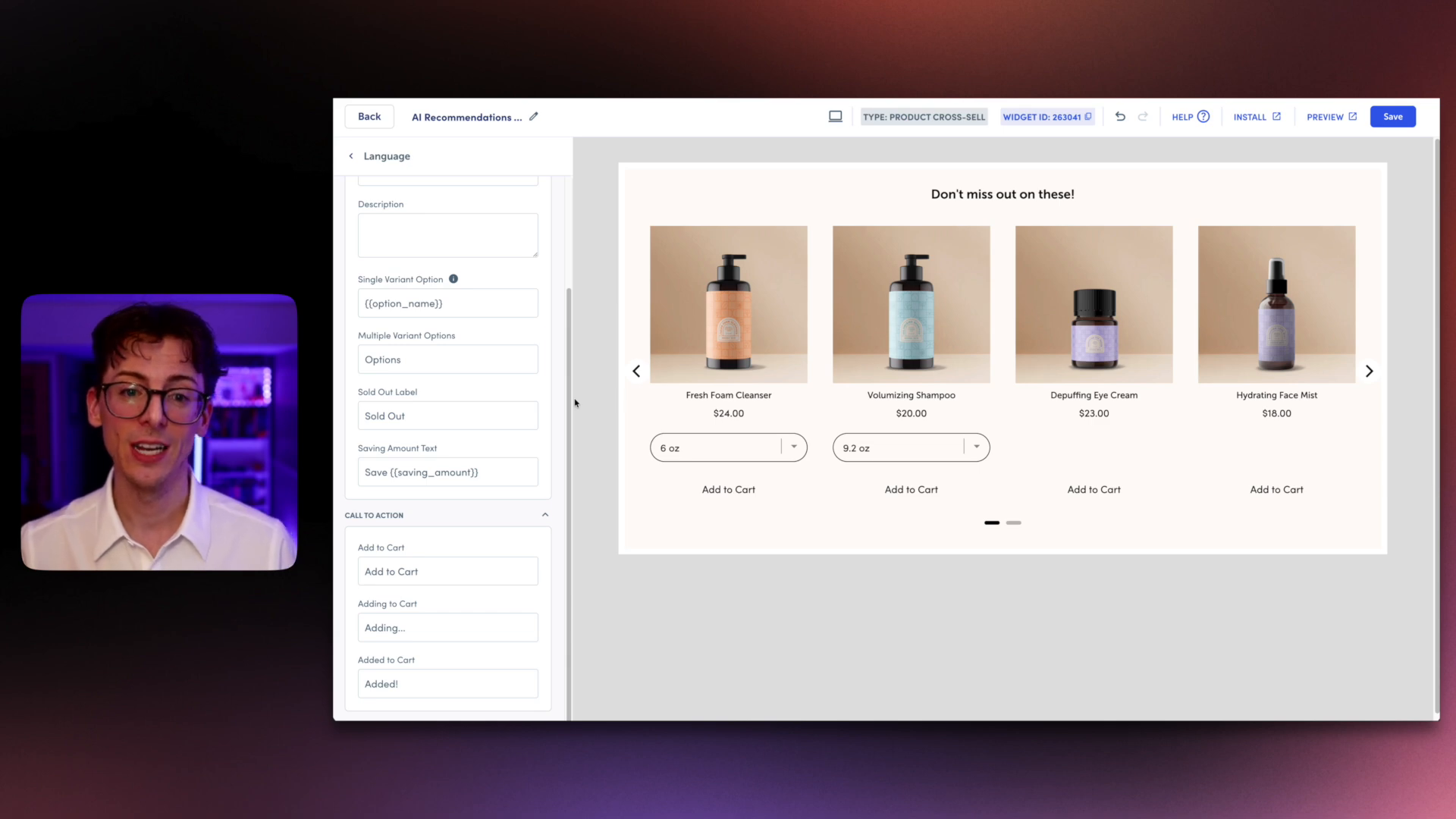
click(351, 156)
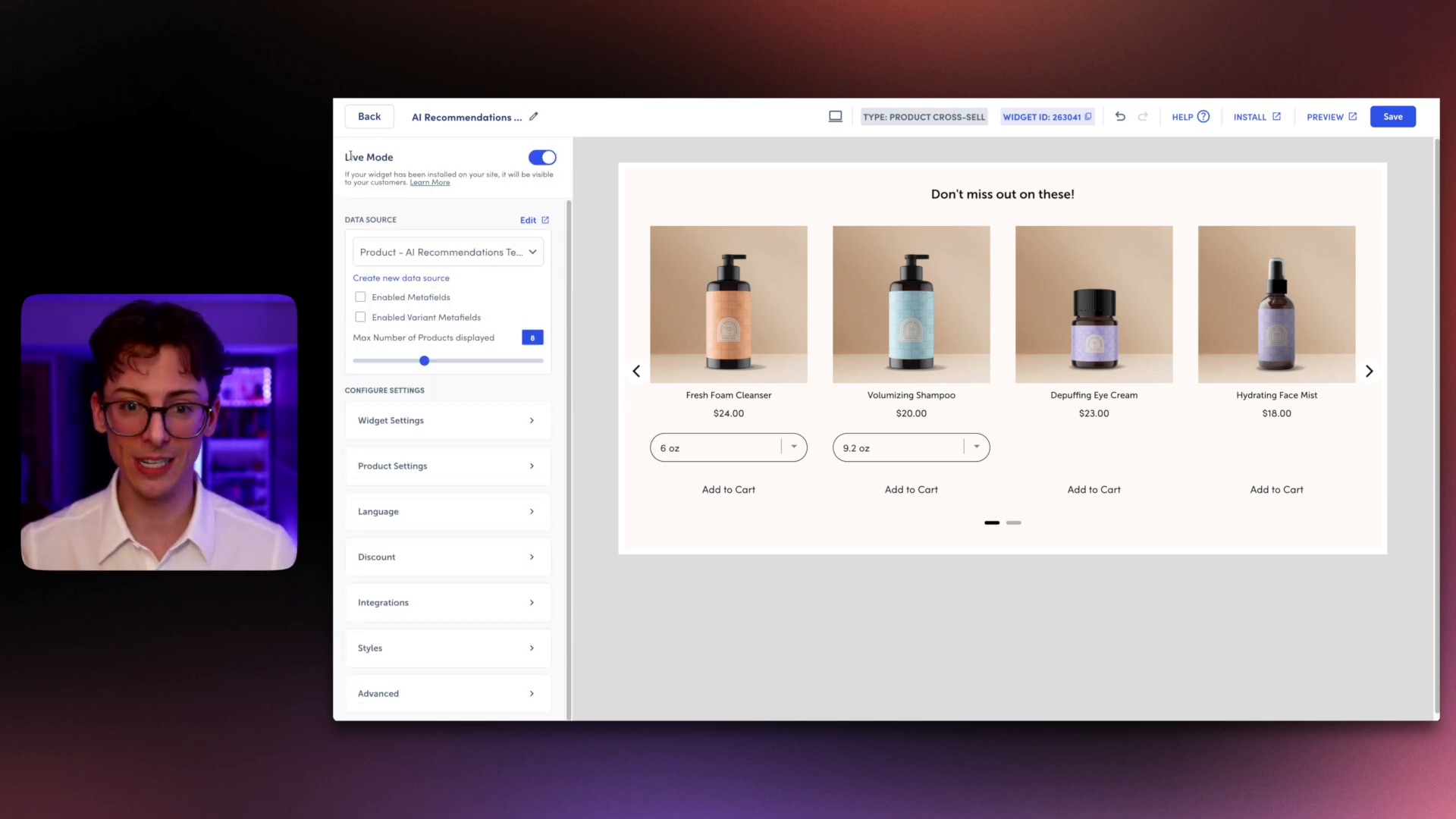
Step: Set up a Fixed discount for the widget with Discounted By Functions enabled and an amount of $5.00
click(393, 560)
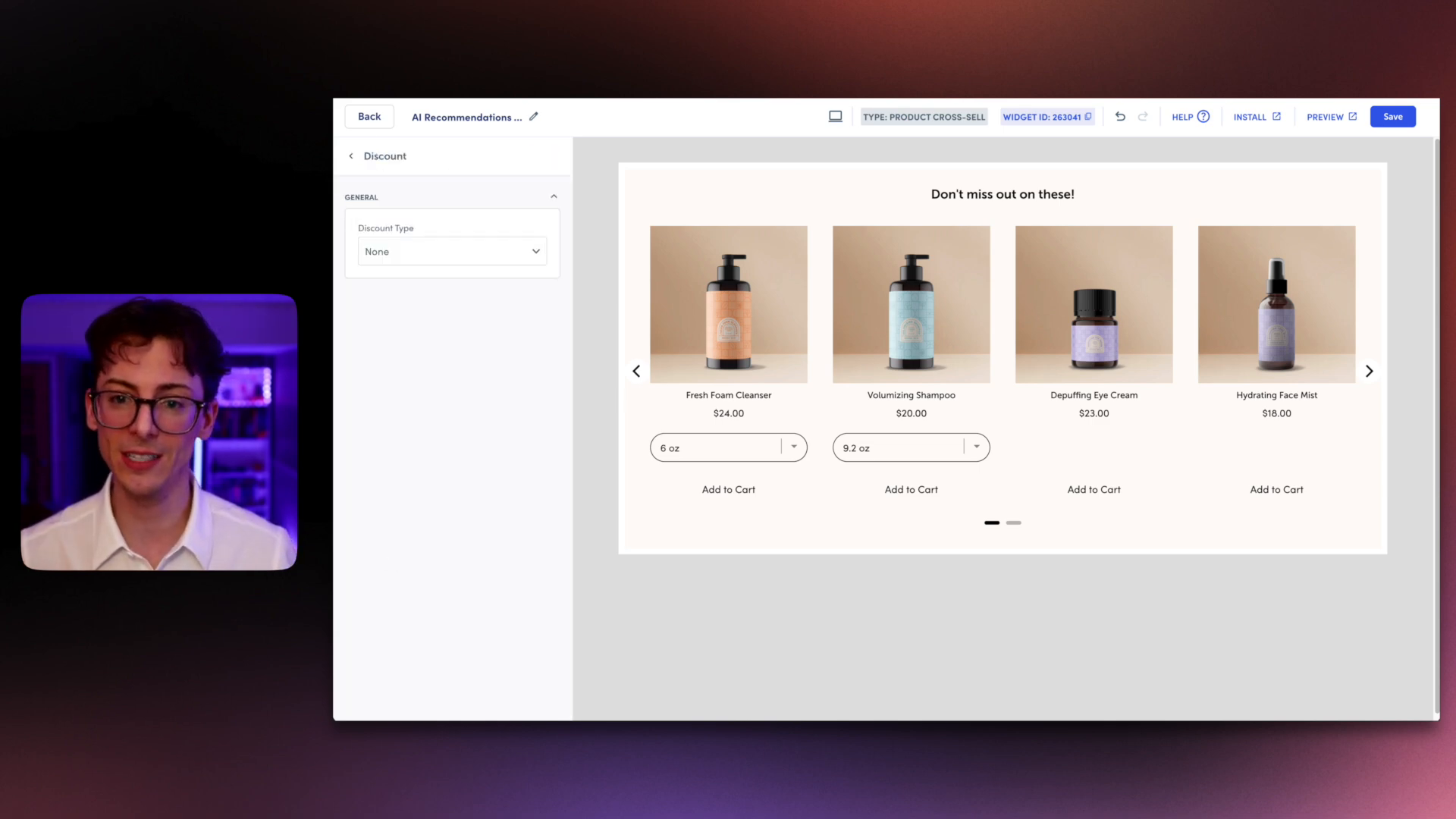
click(535, 251)
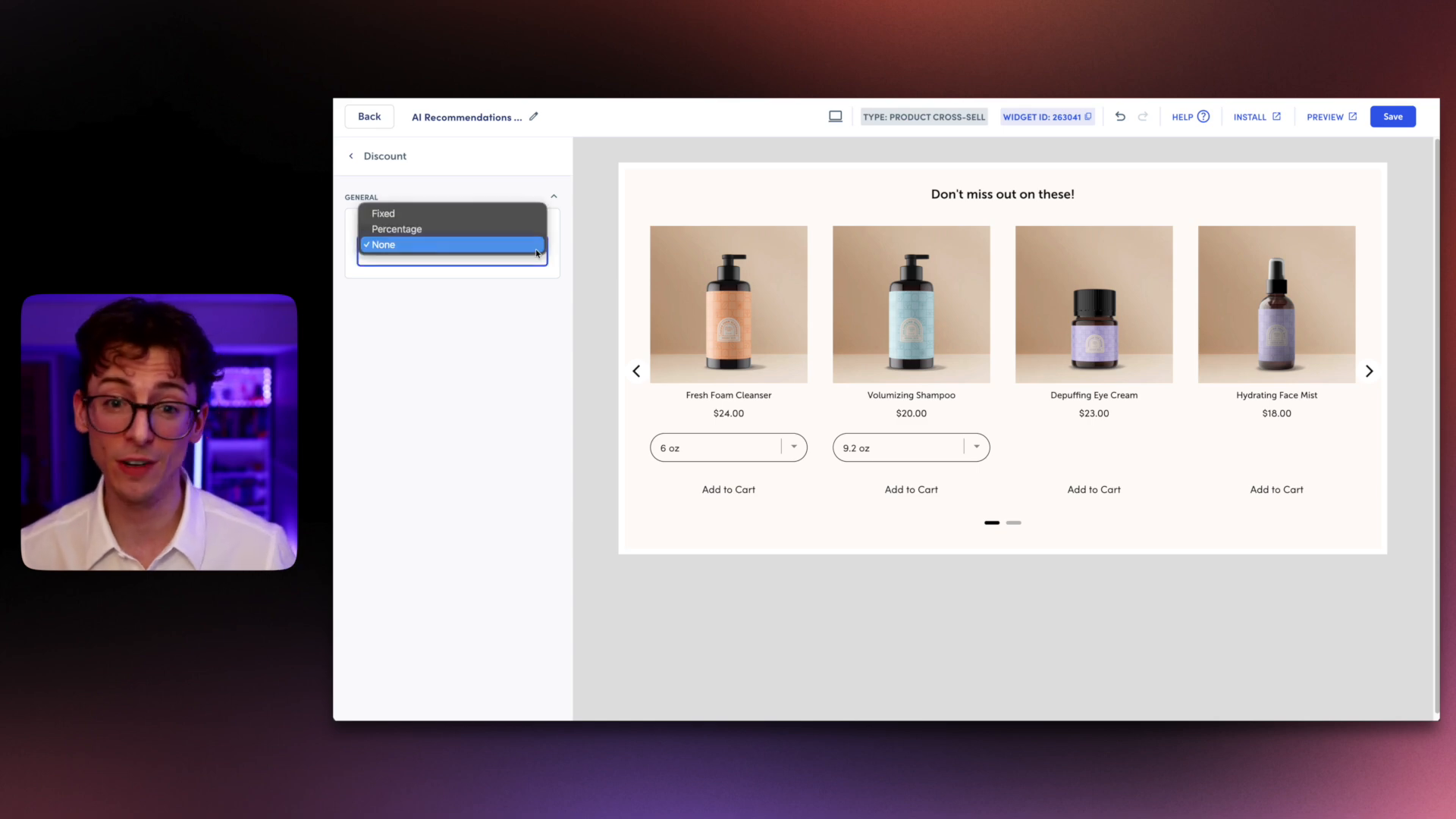
click(494, 222)
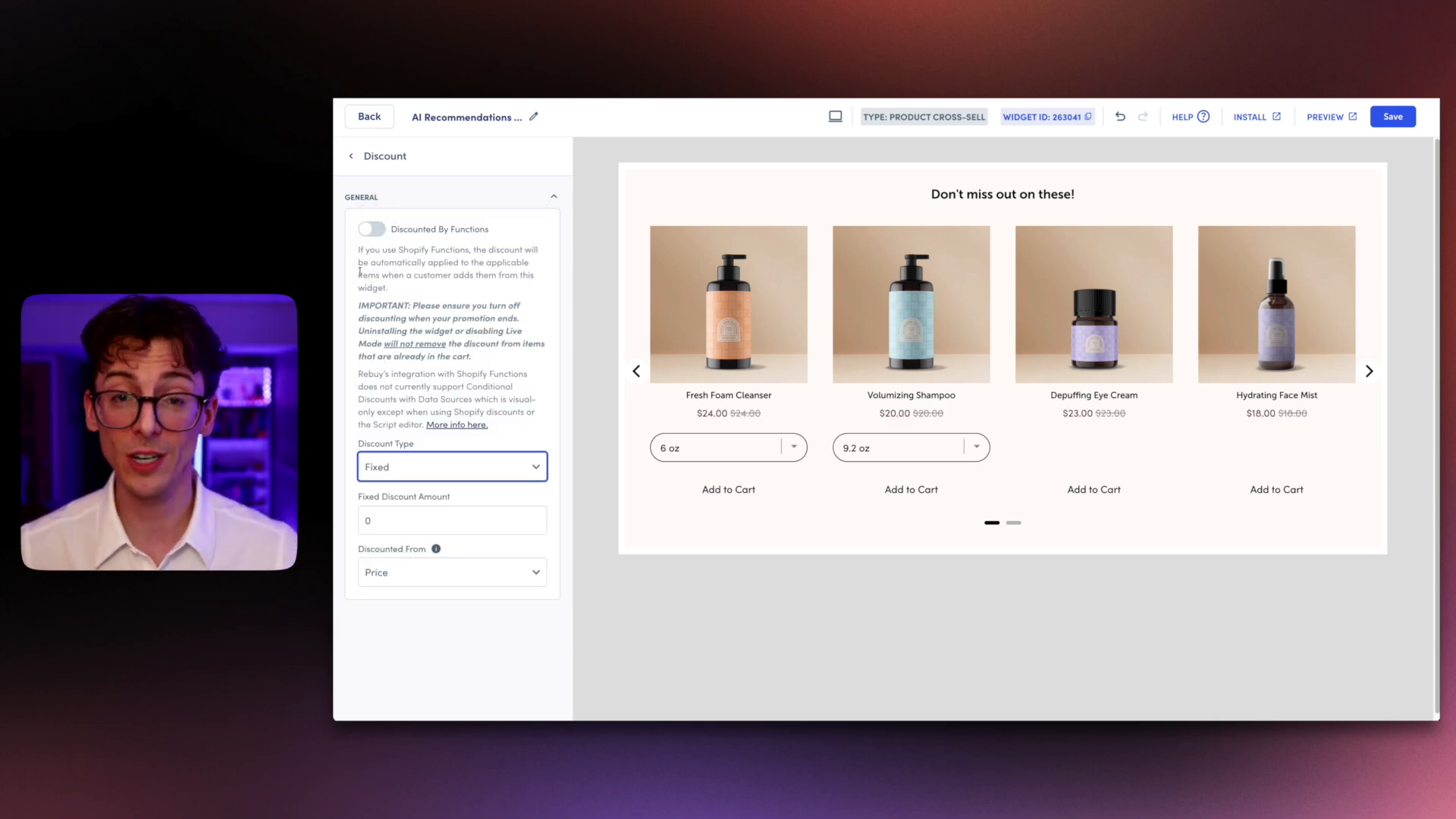
click(372, 228)
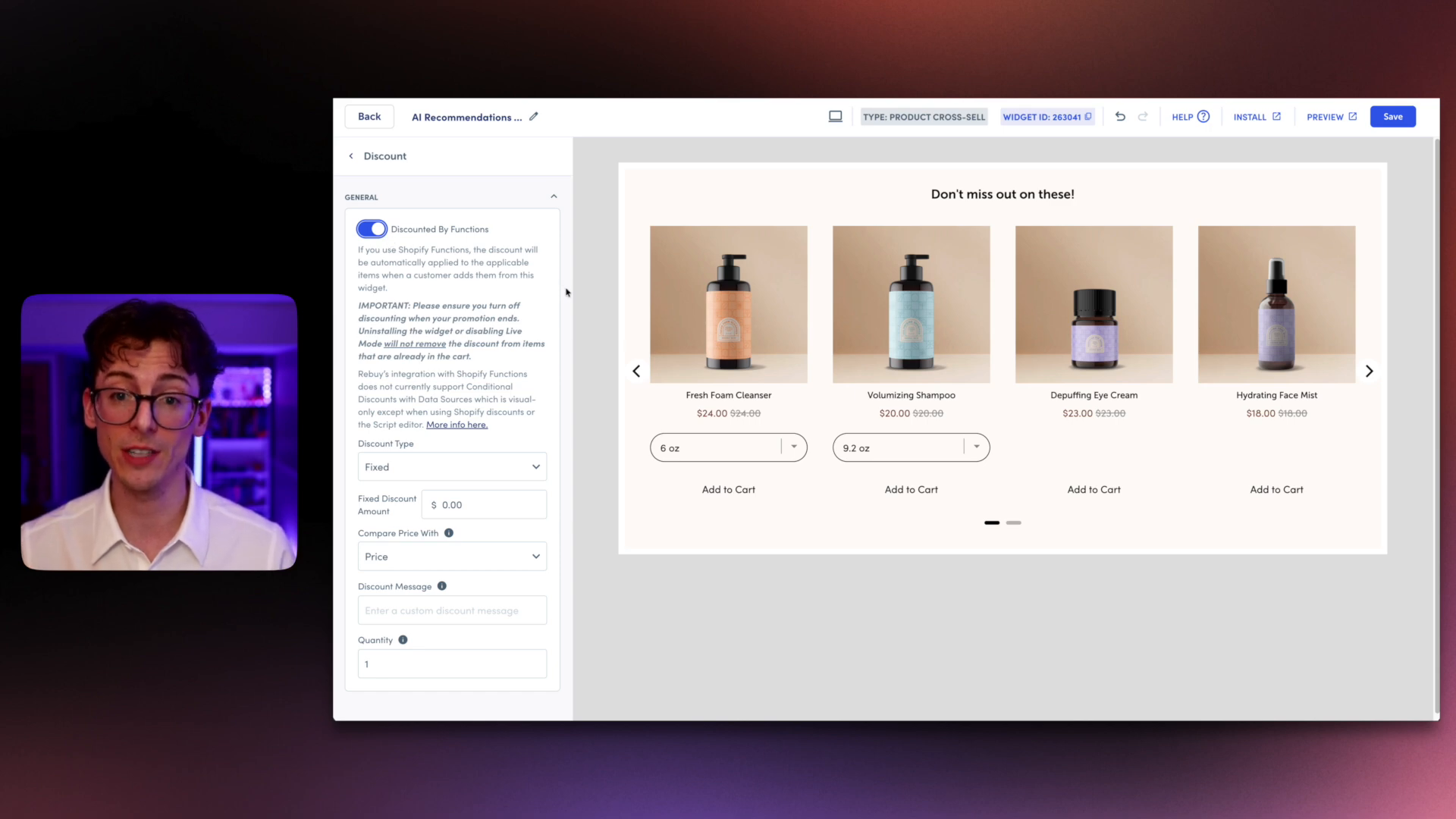
click(508, 512)
text(5)
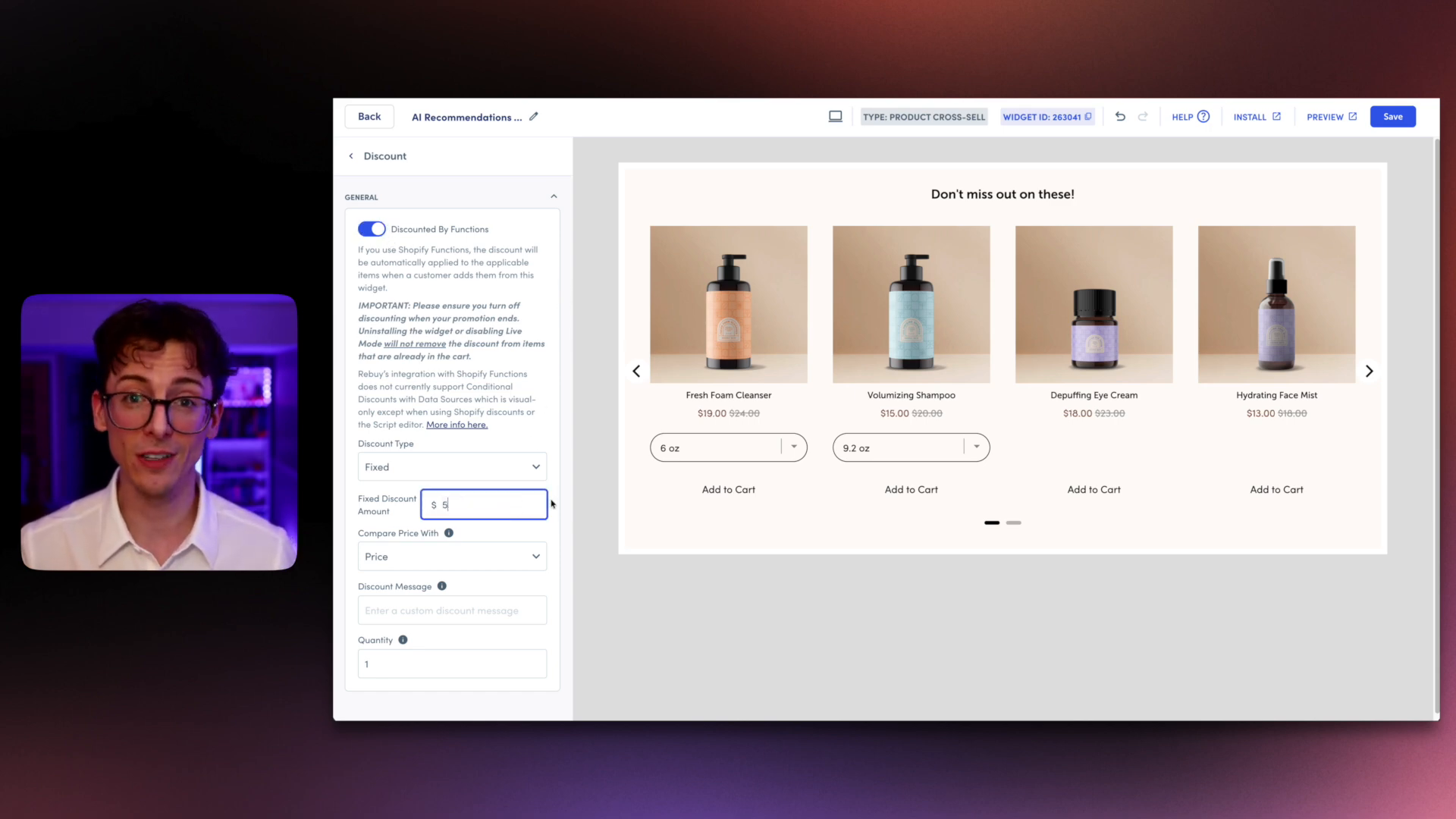
click(559, 499)
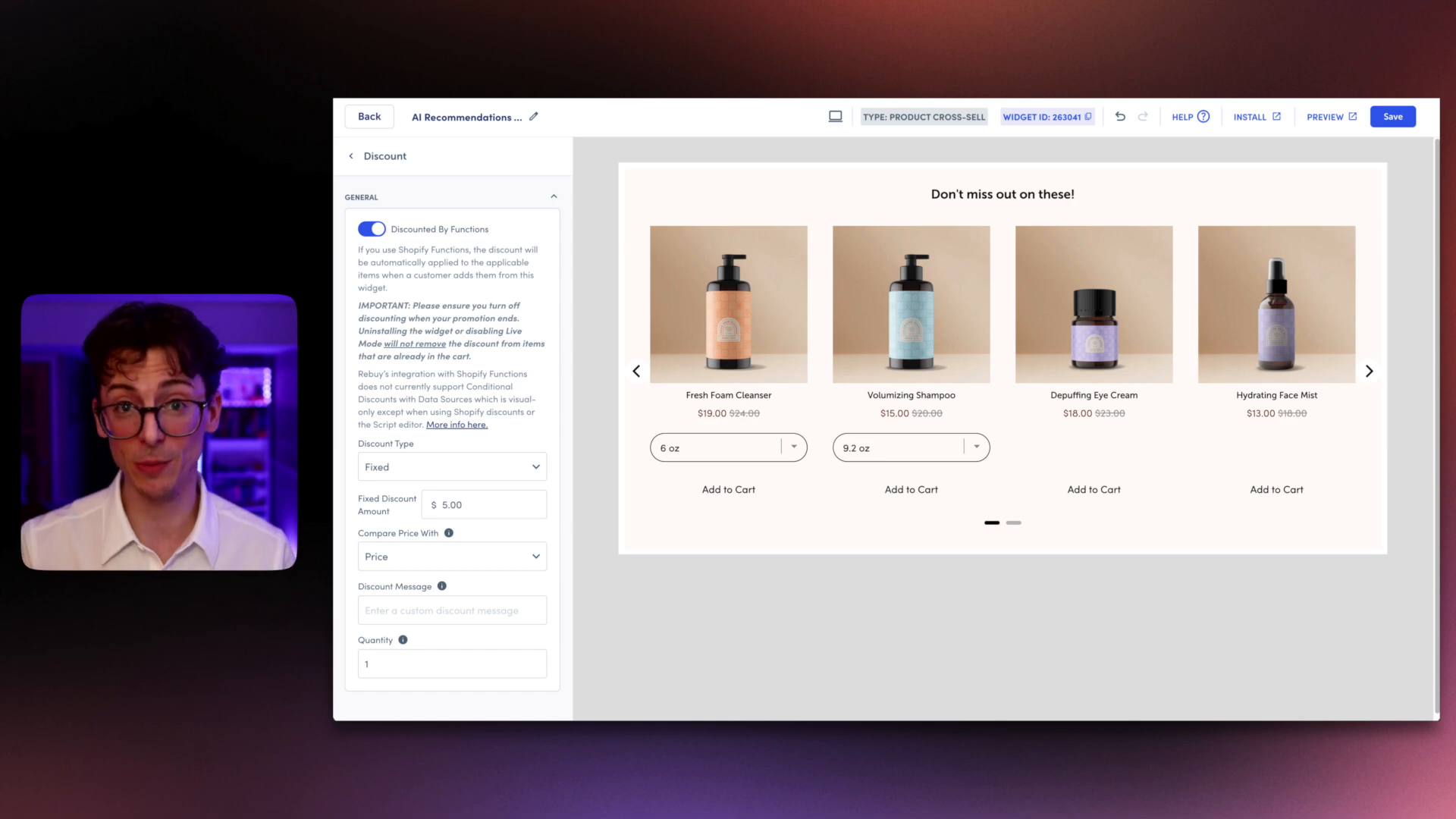
click(353, 157)
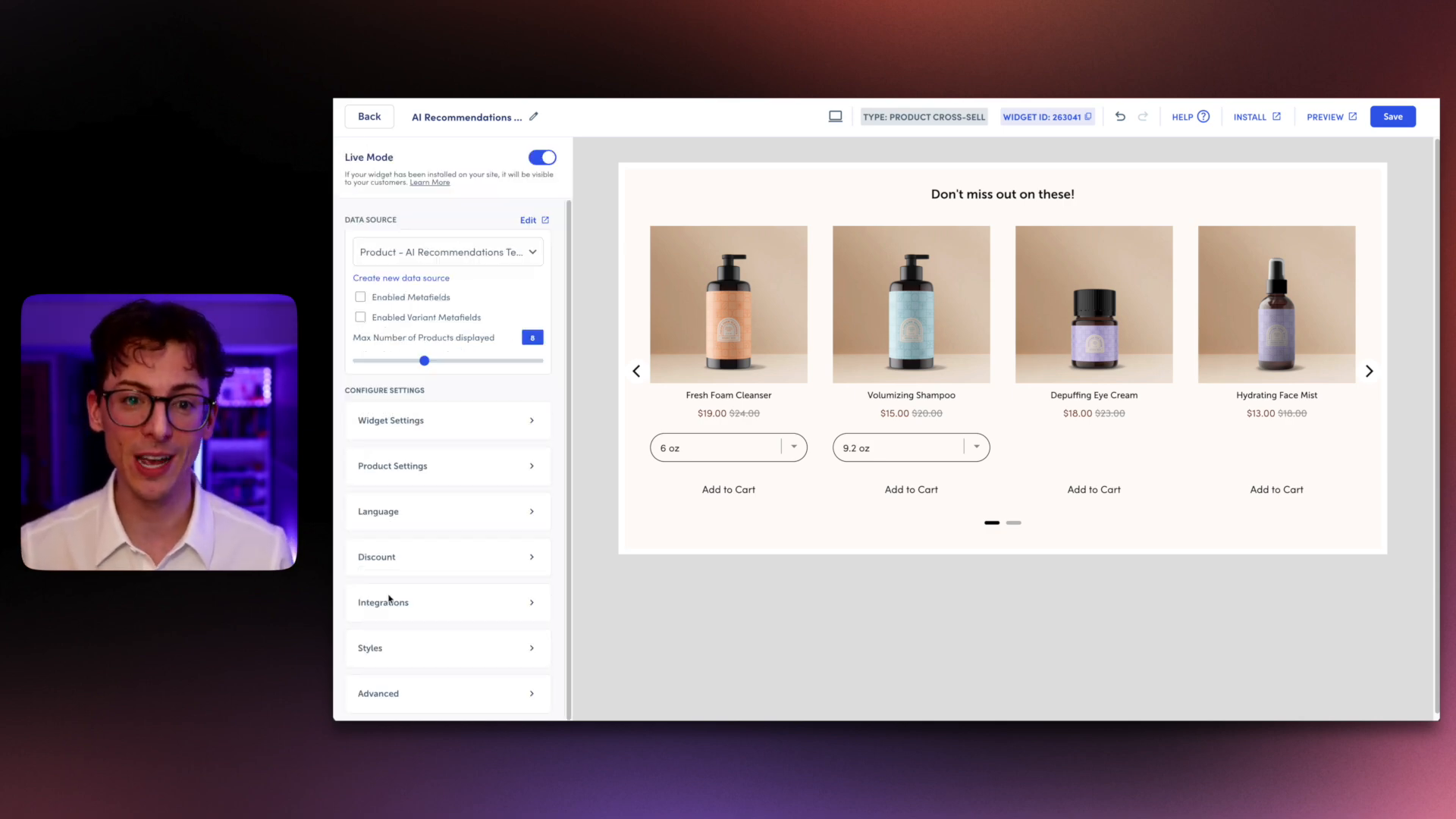
Step: Try the Okendo Reviews integration on the widget and disable it again
click(389, 599)
click(371, 415)
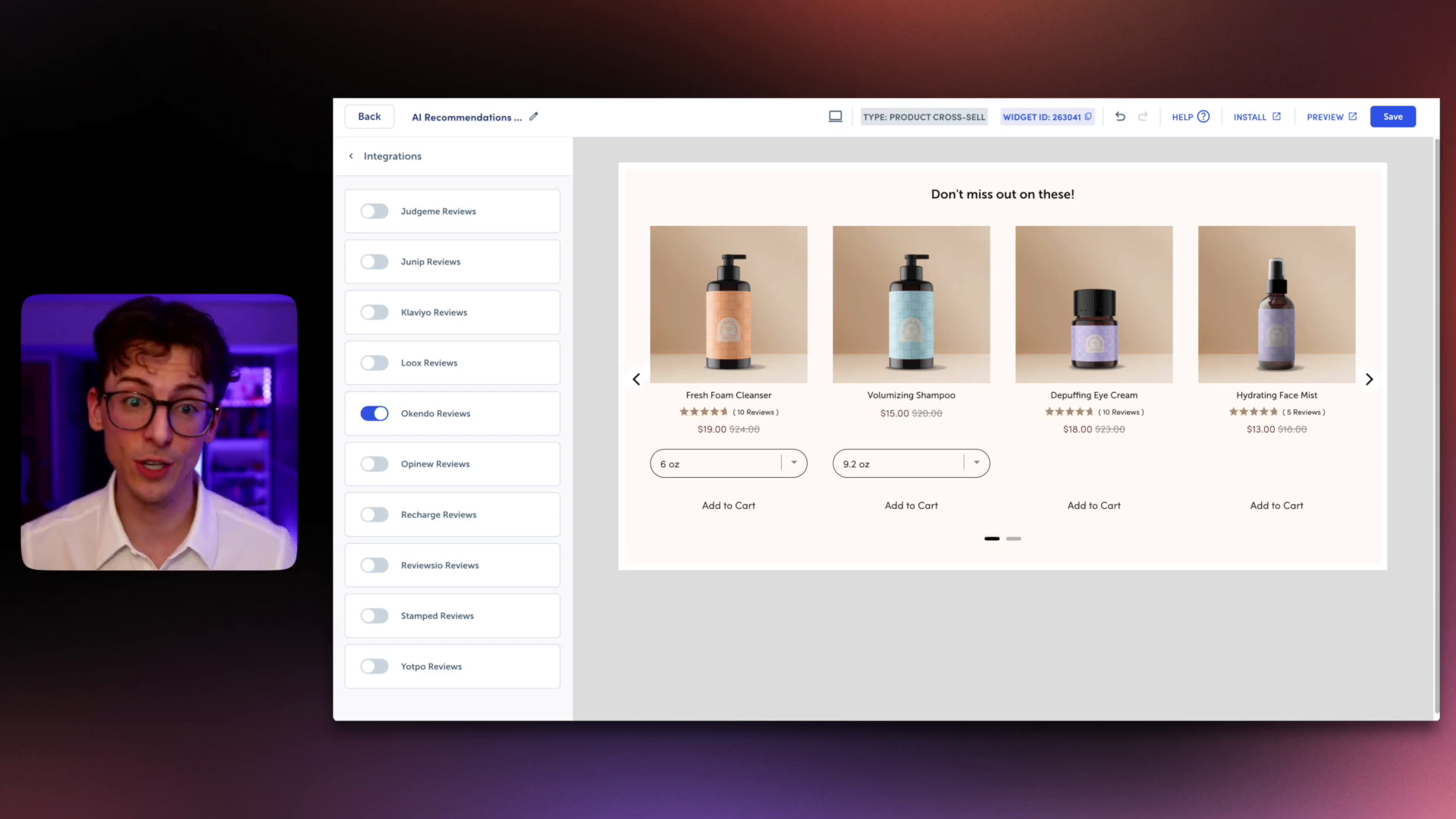
click(373, 414)
click(351, 155)
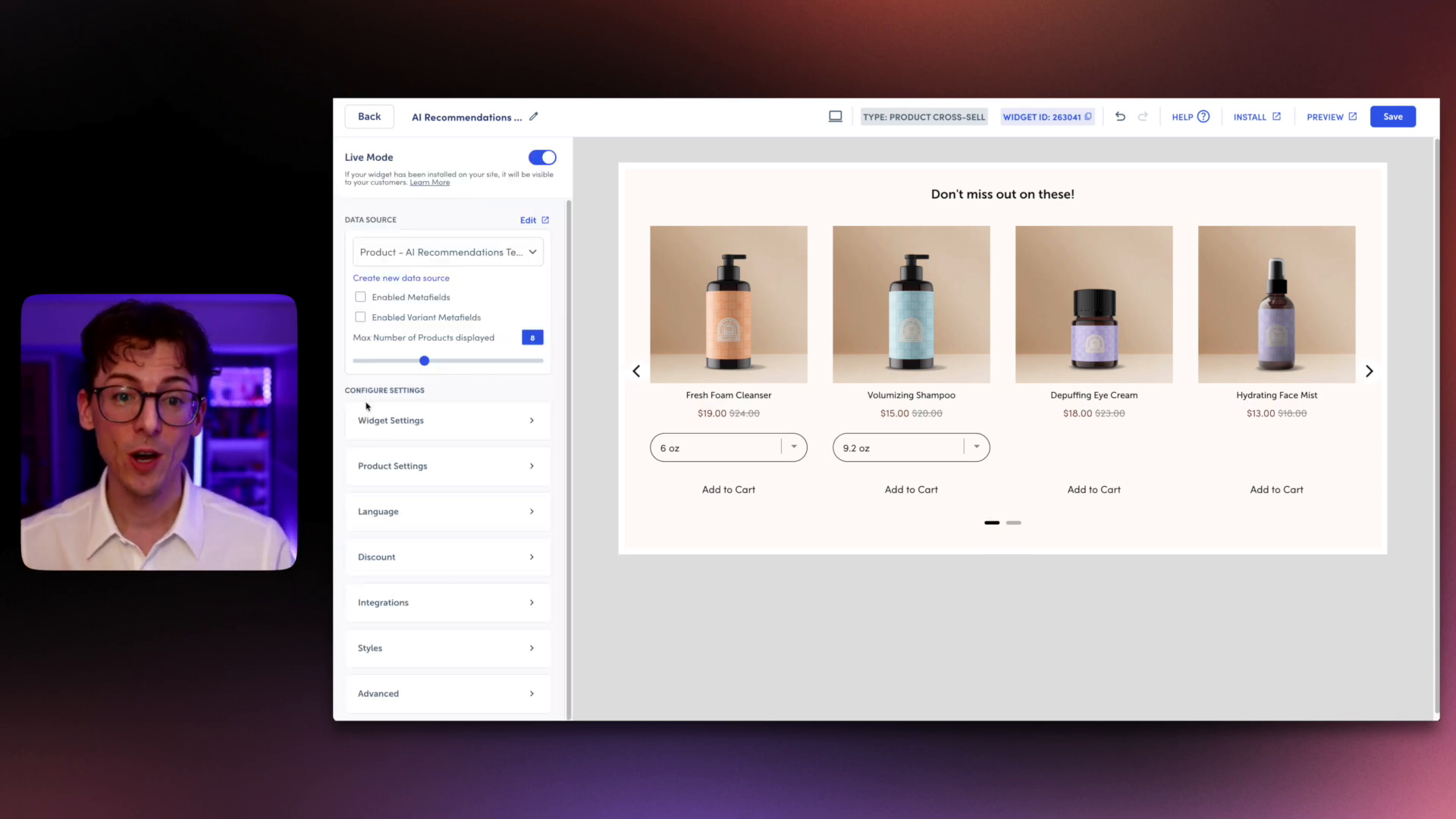
Step: Review the widget's theme and CSS styles and its advanced settings
click(442, 649)
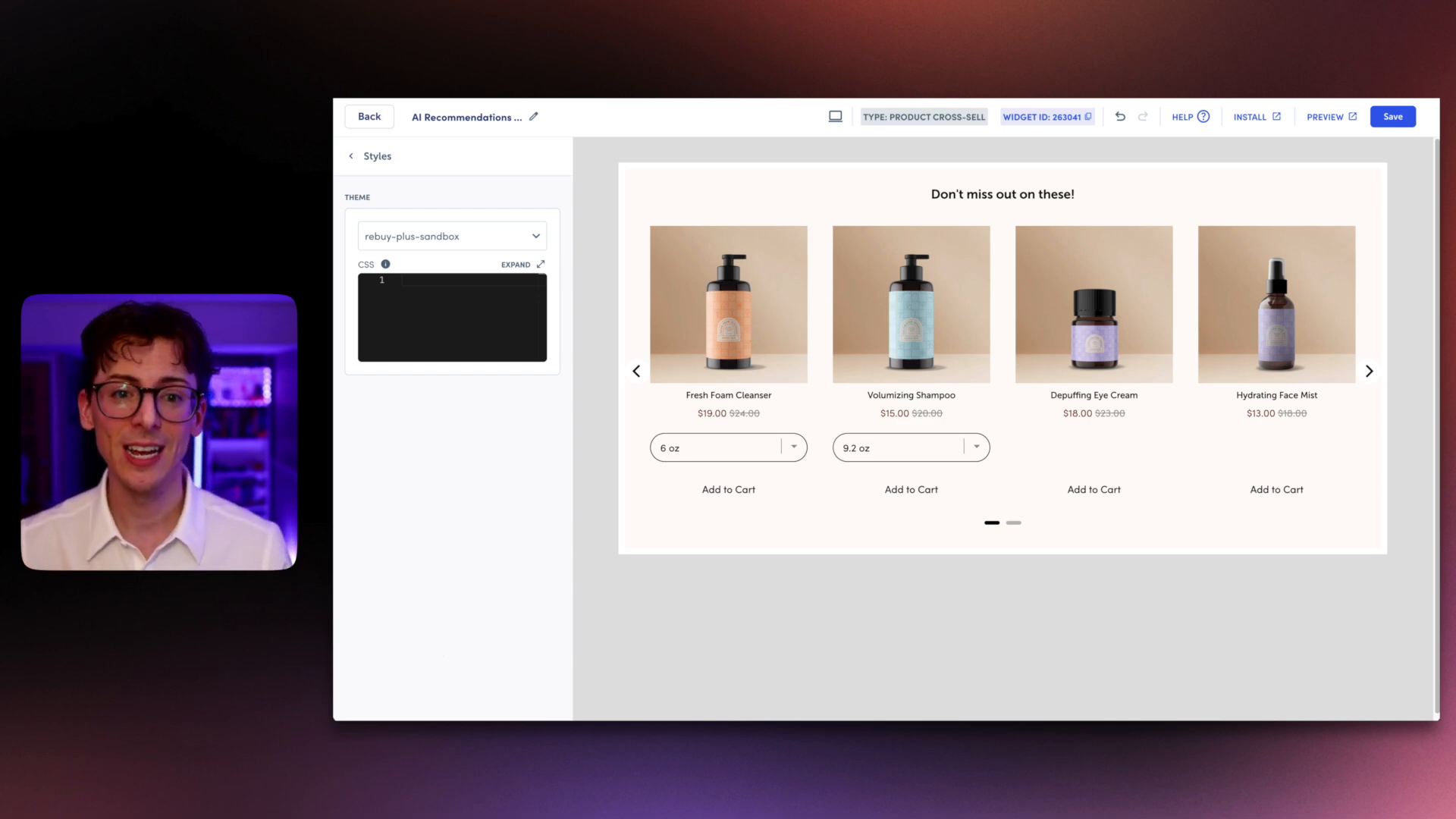
click(351, 156)
click(426, 698)
mouse_move(565, 374)
mouse_down()
mouse_move(576, 663)
mouse_move(574, 394)
mouse_up()
click(350, 156)
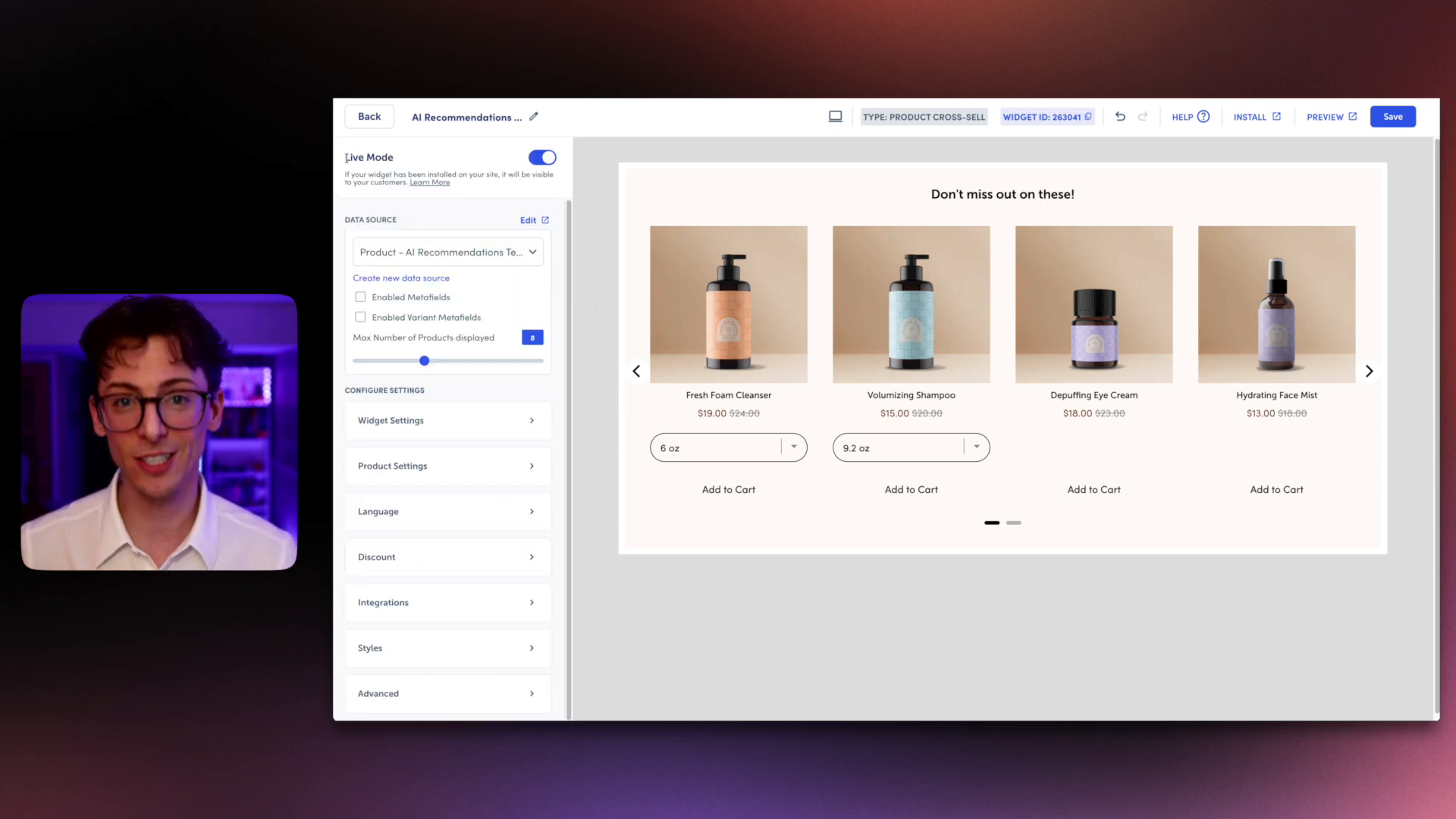
Step: Save the widget settings and apply the changes immediately
click(1387, 120)
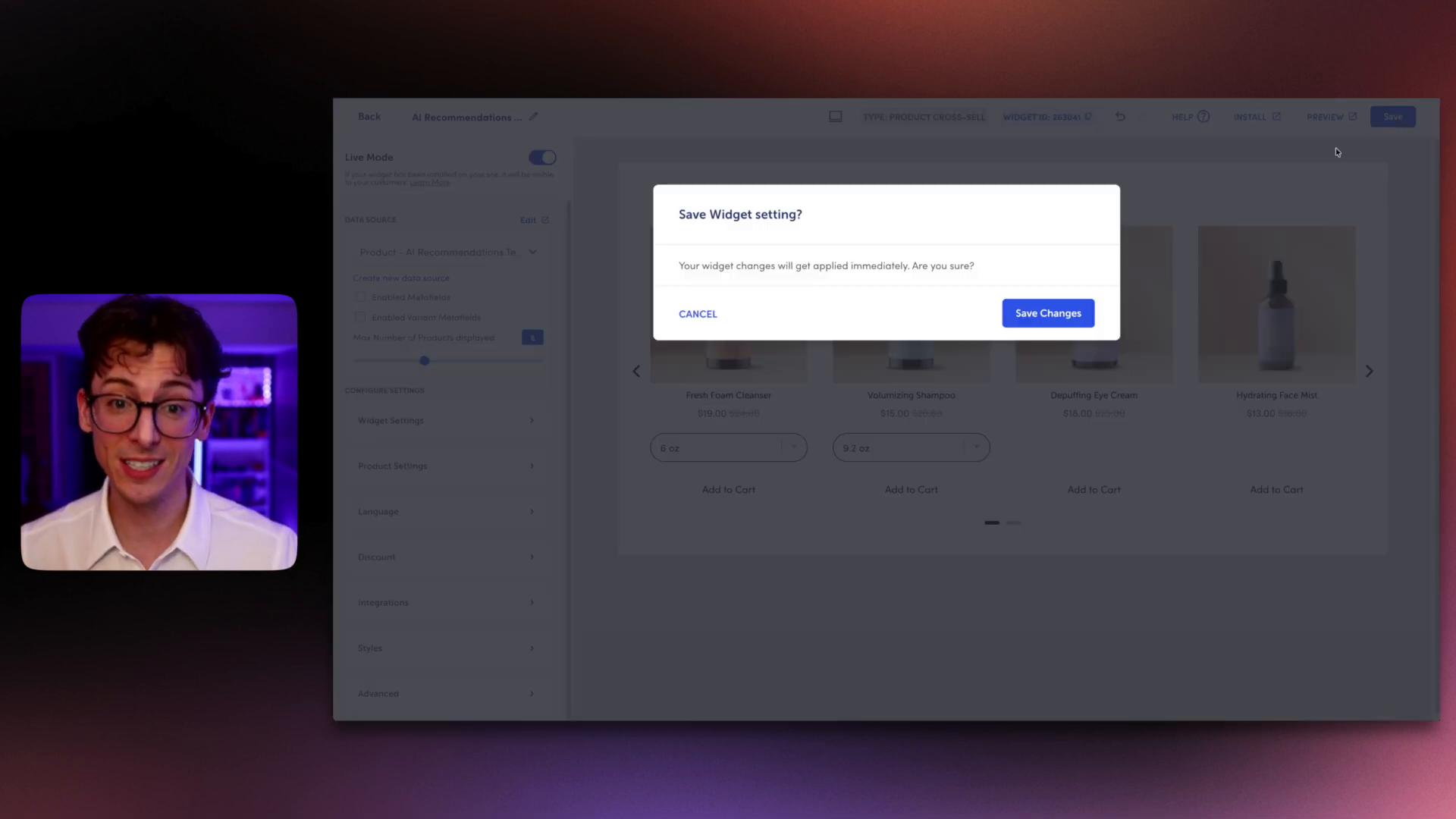
click(1068, 314)
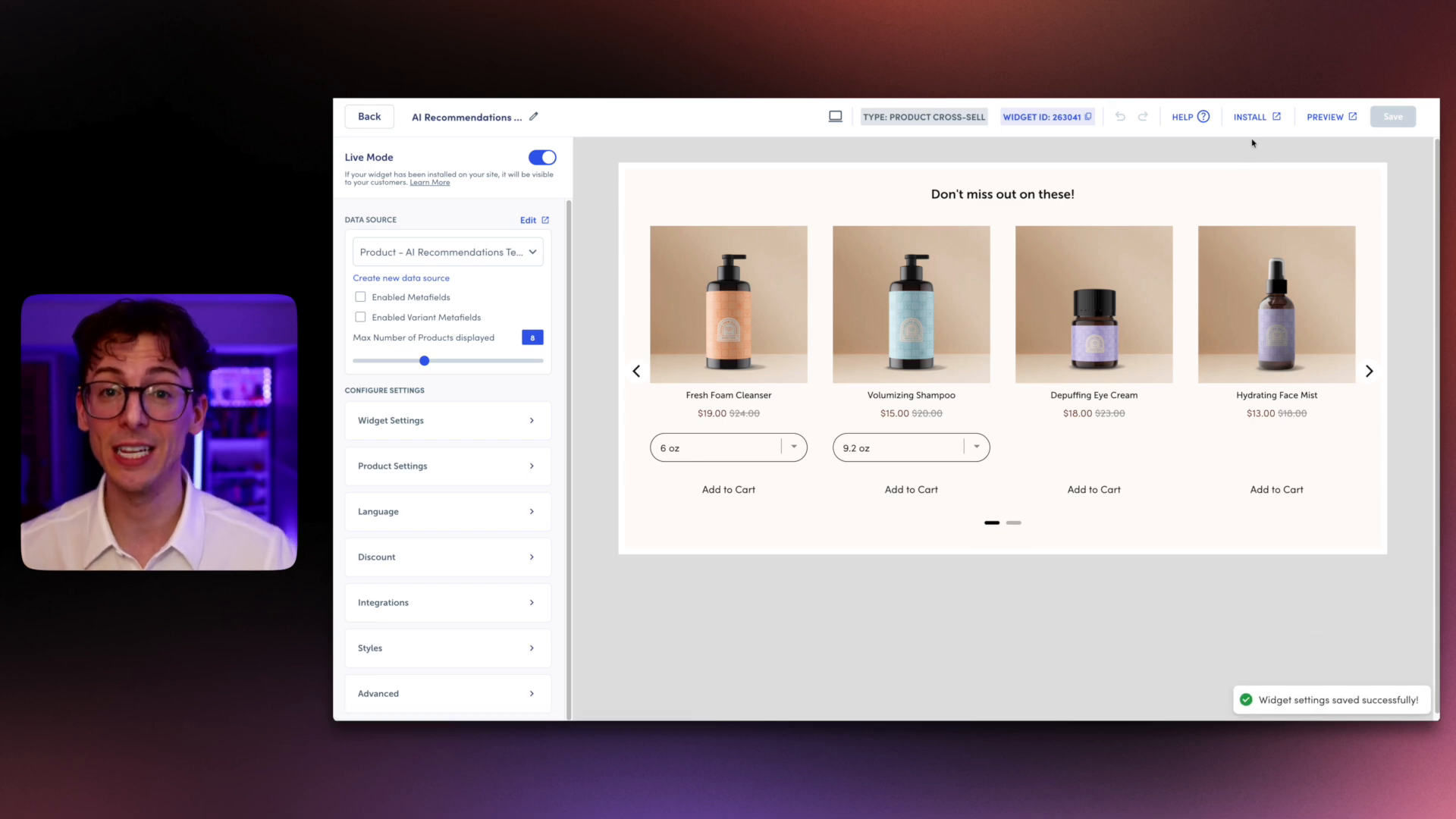
Step: Open the widget's installation instructions, copy the Widget ID and install the widget on the product page template in the Shopify theme editor
click(1259, 119)
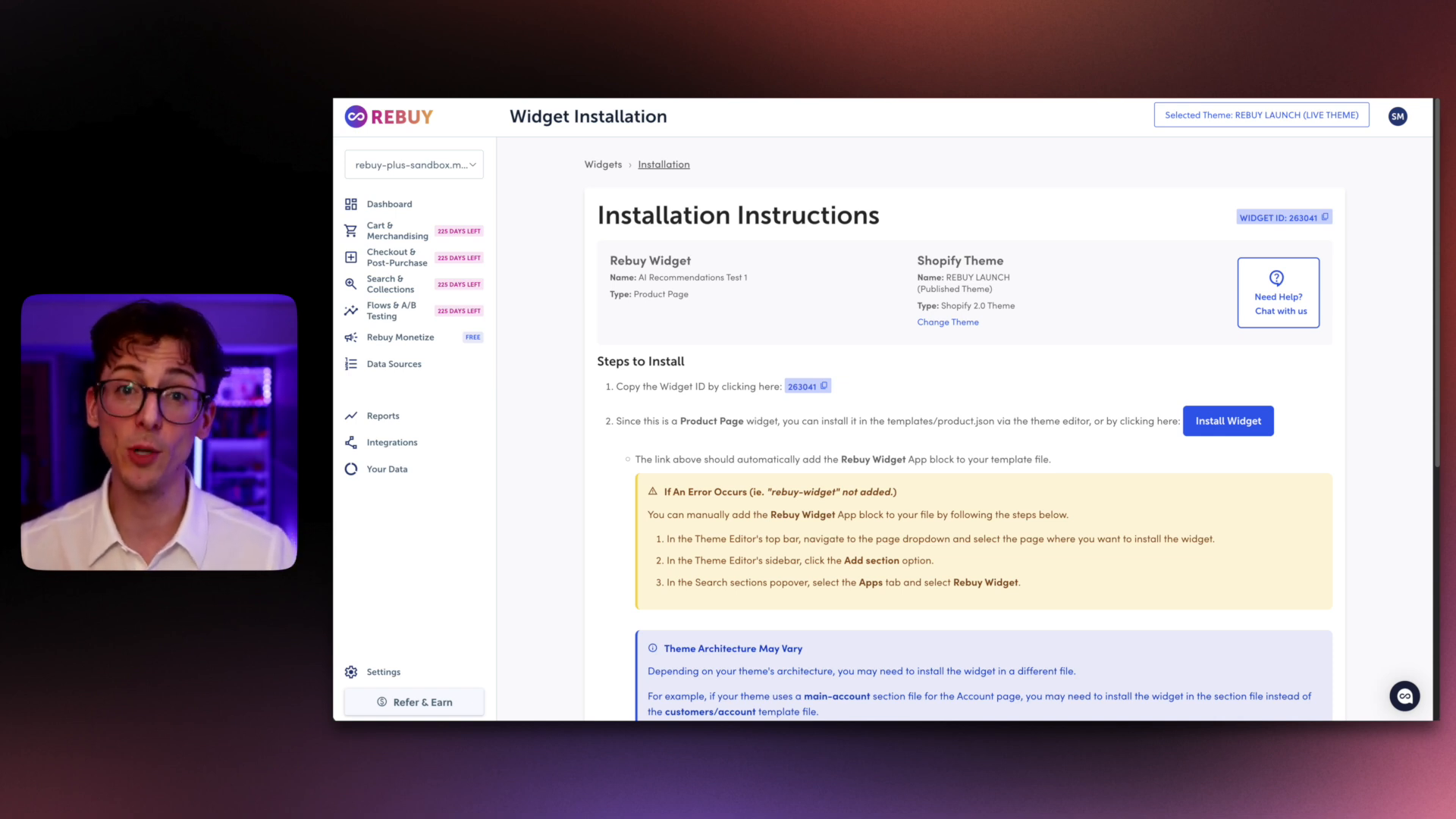
click(822, 390)
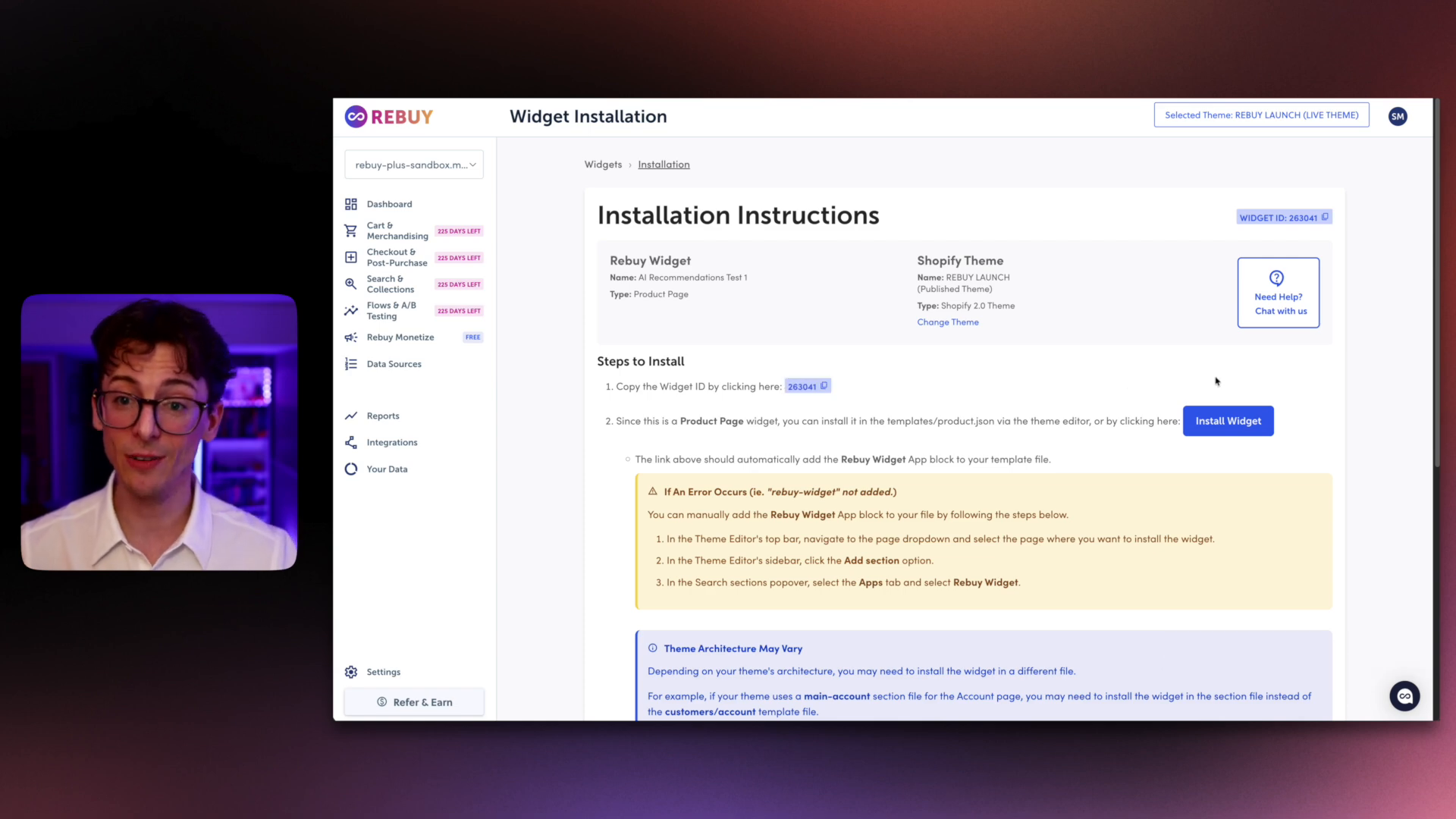
click(1217, 427)
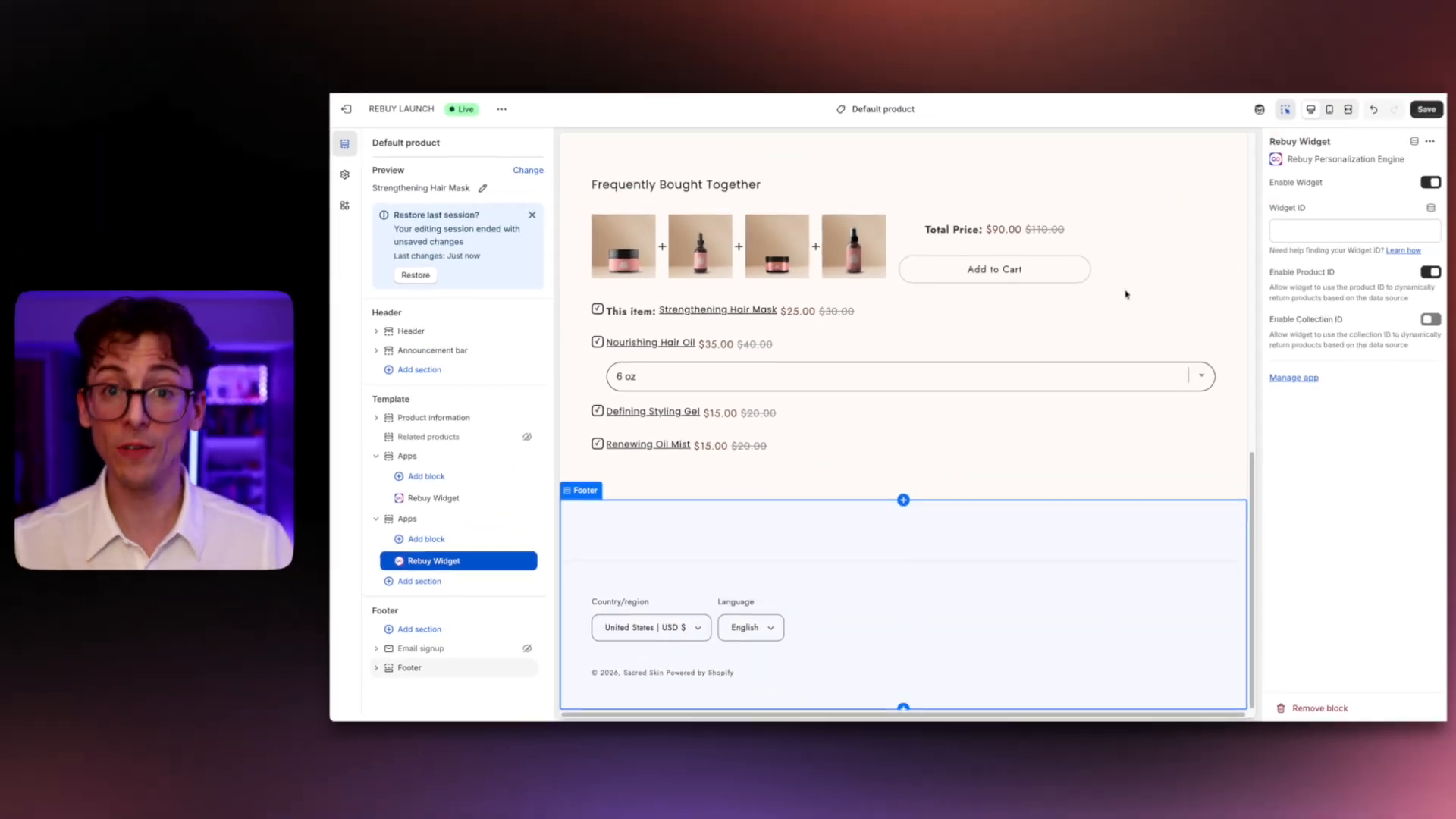
Step: Set the new Rebuy Widget block's Widget ID to 263041, check its preview on the product page and save the theme
click(1330, 241)
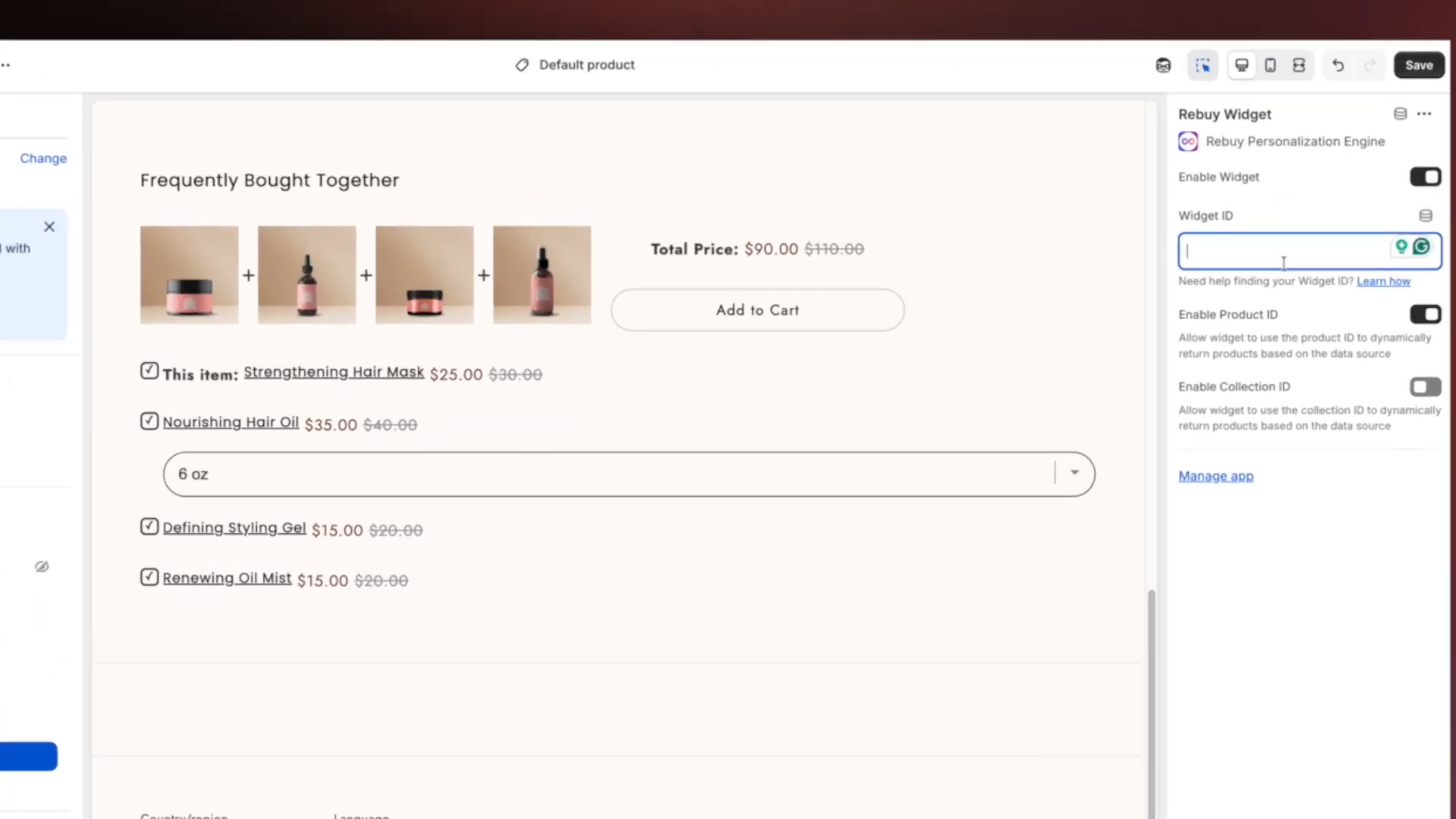
key(ctrl+v)
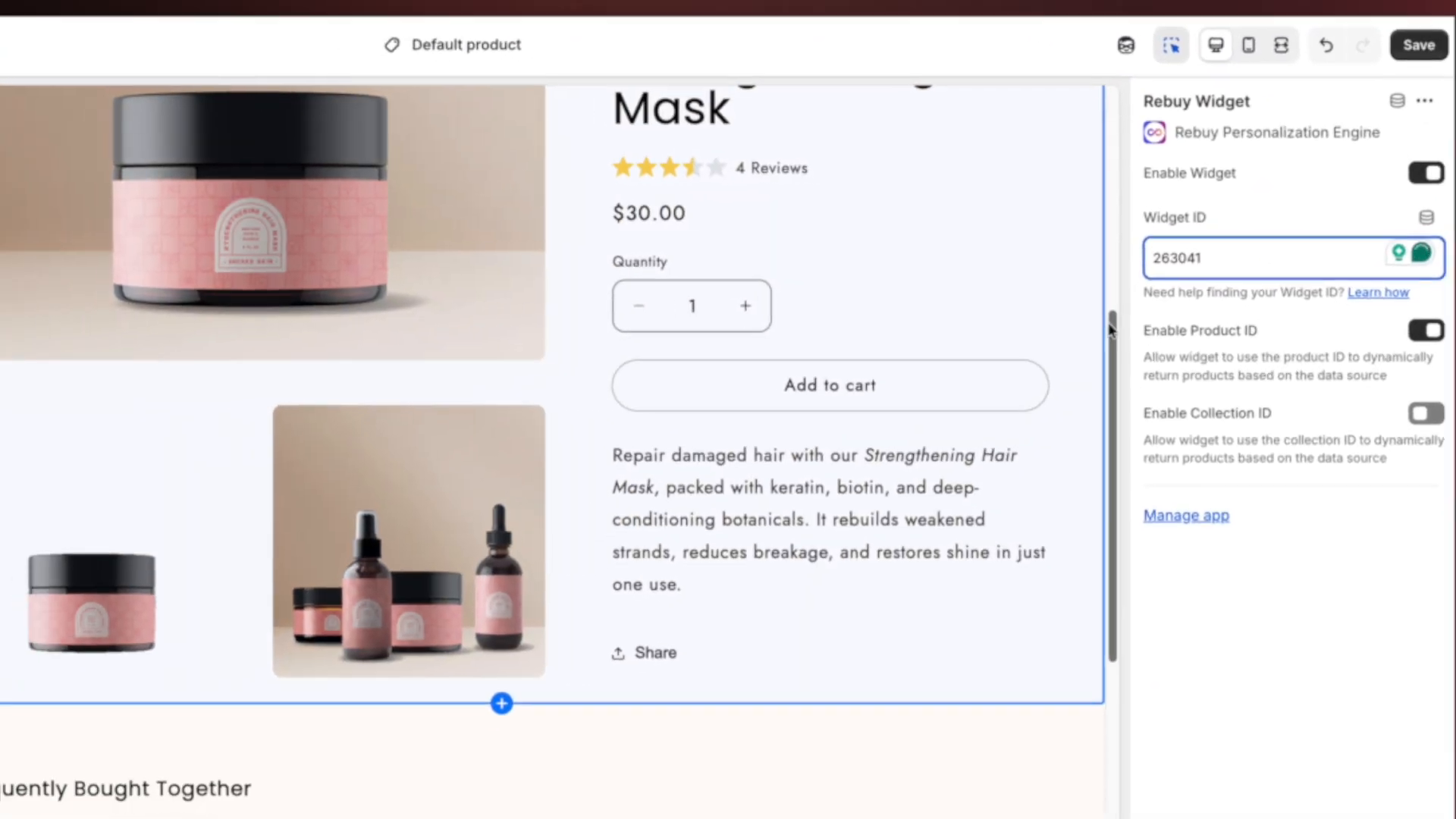
drag(1101, 340, 1104, 523)
drag(1223, 406, 1224, 533)
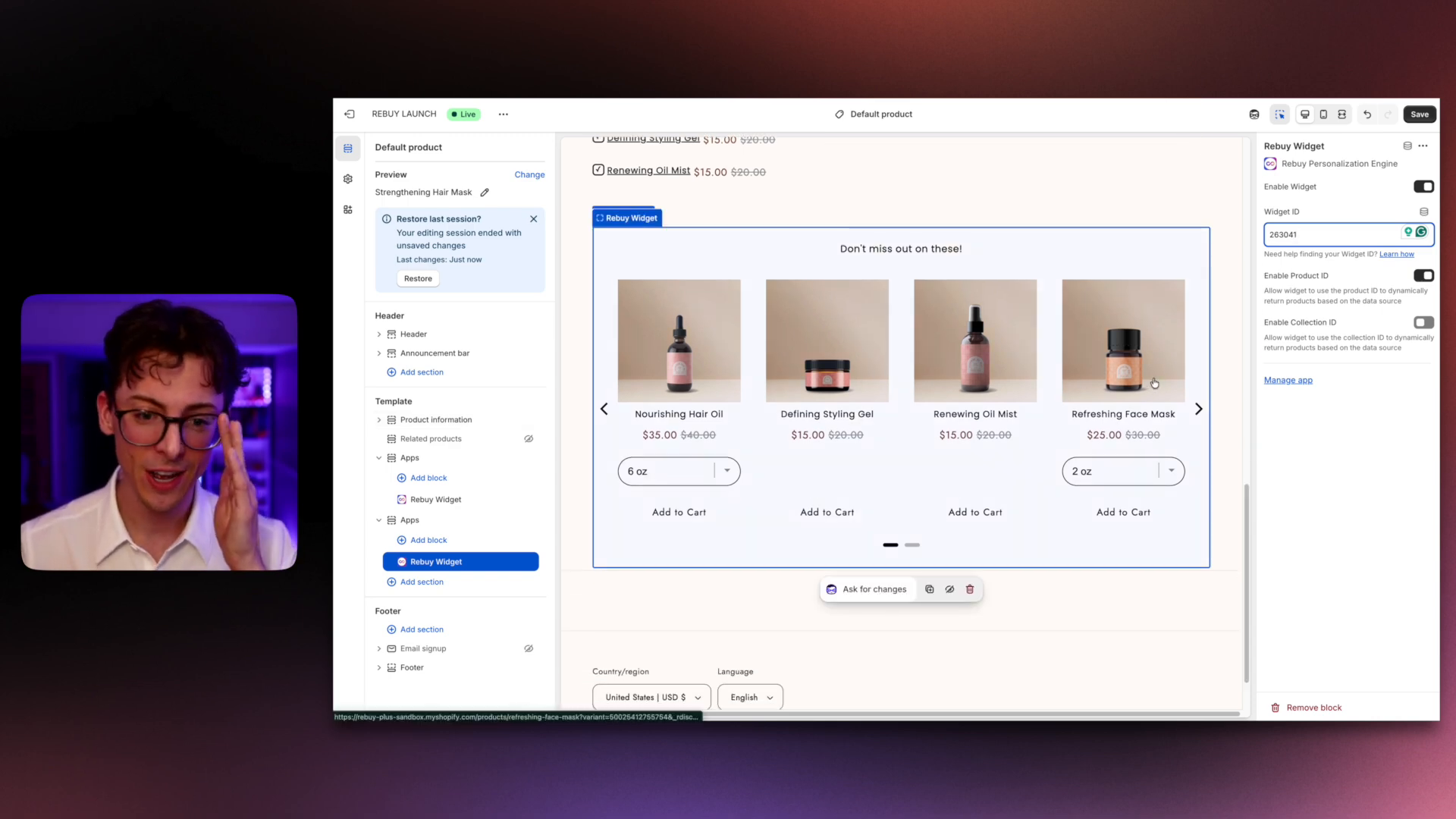
click(1420, 115)
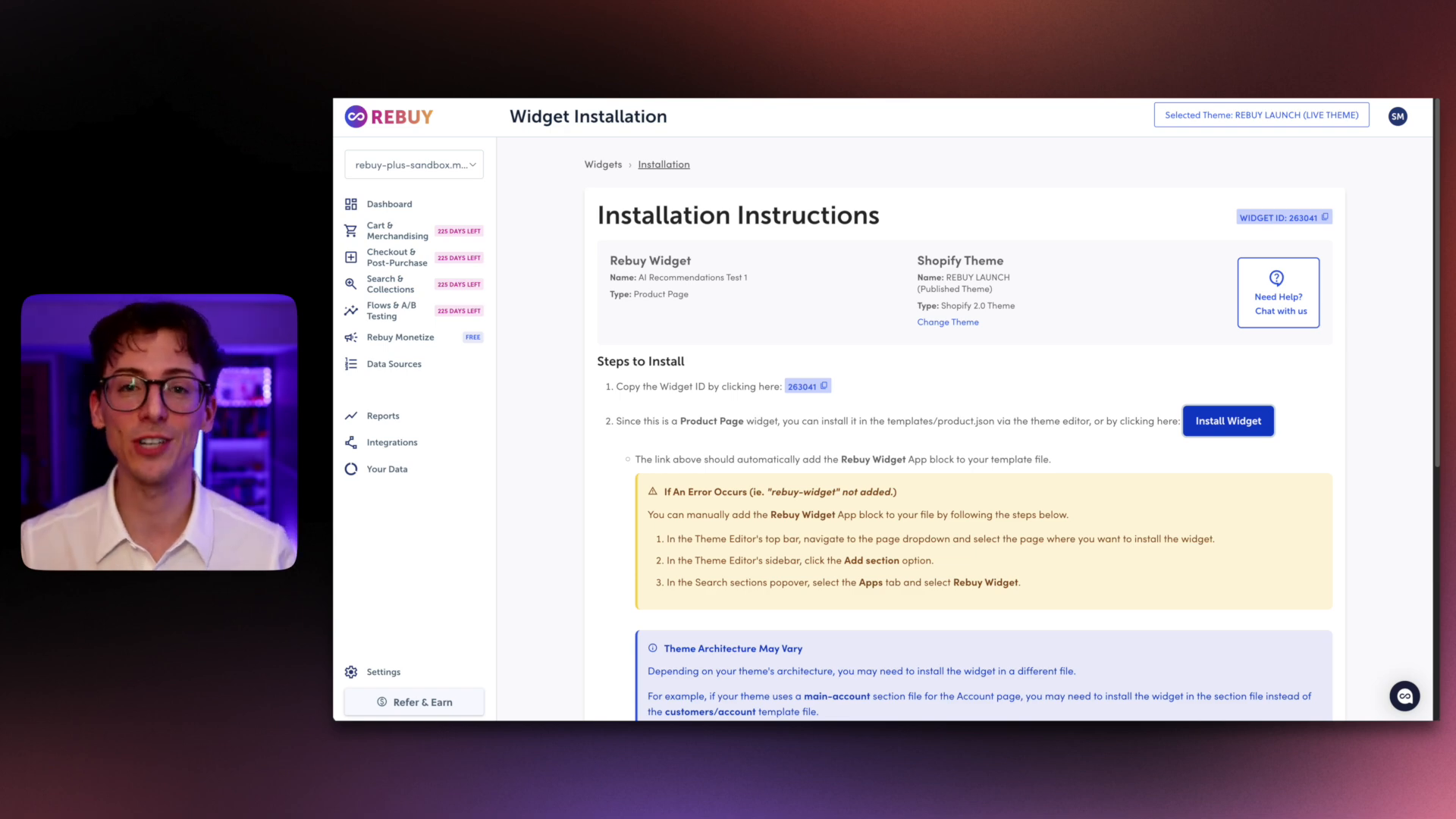
Step: Mark the widget as installed in the Manual Tracking section of Rebuy's installation instructions
scroll(886, 219, down, 5)
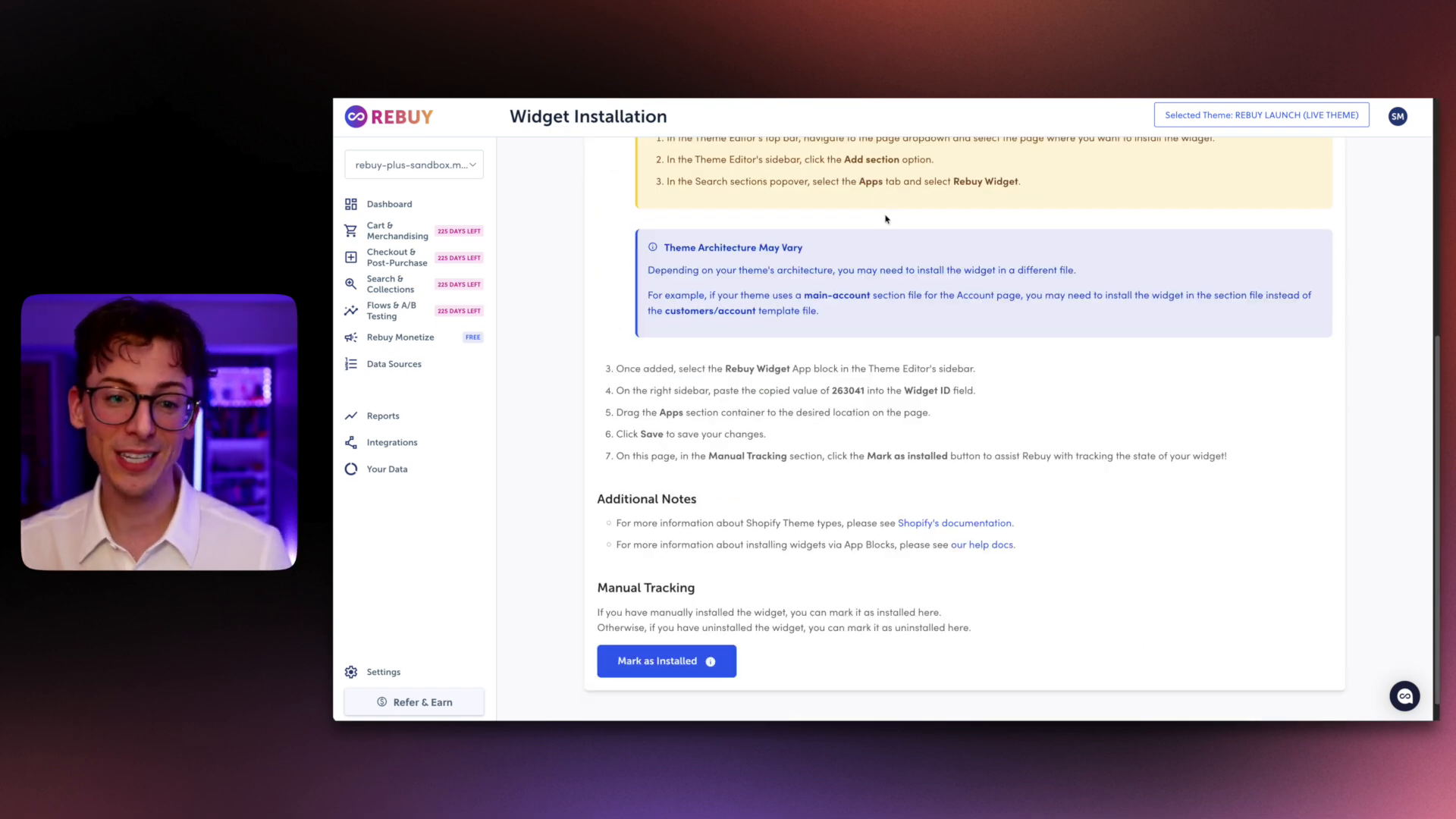
scroll(886, 220, down, 1)
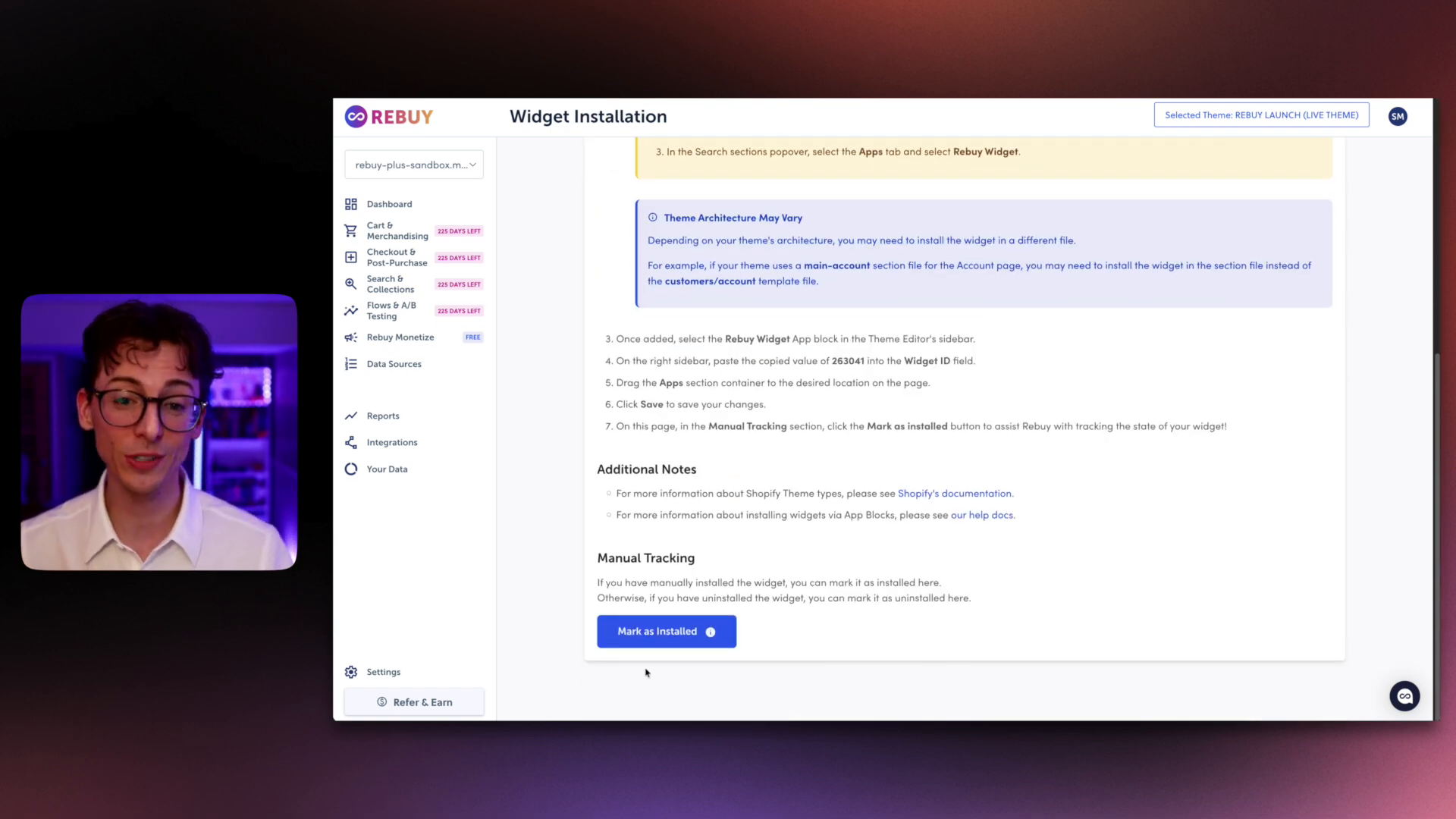
click(657, 637)
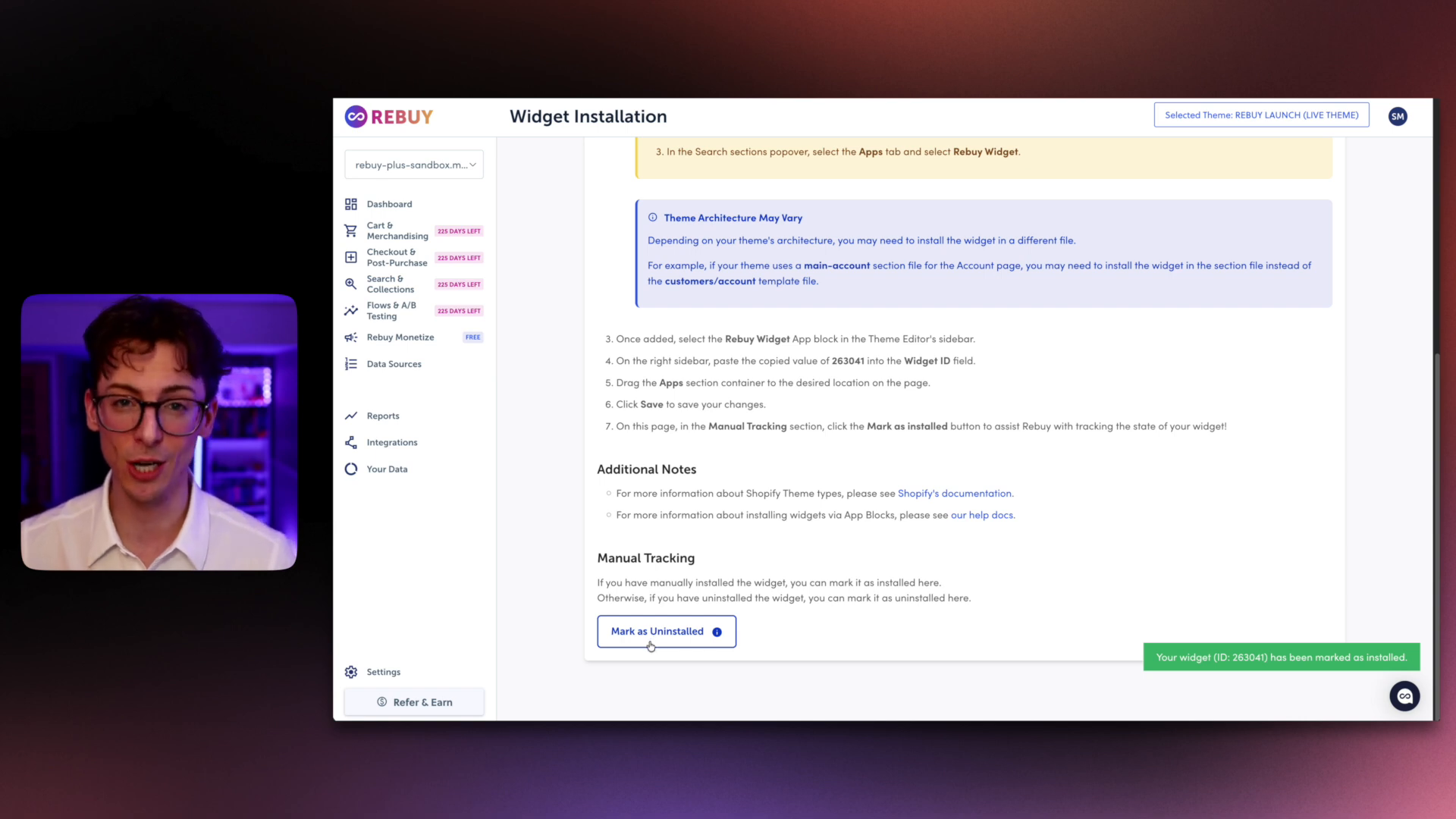